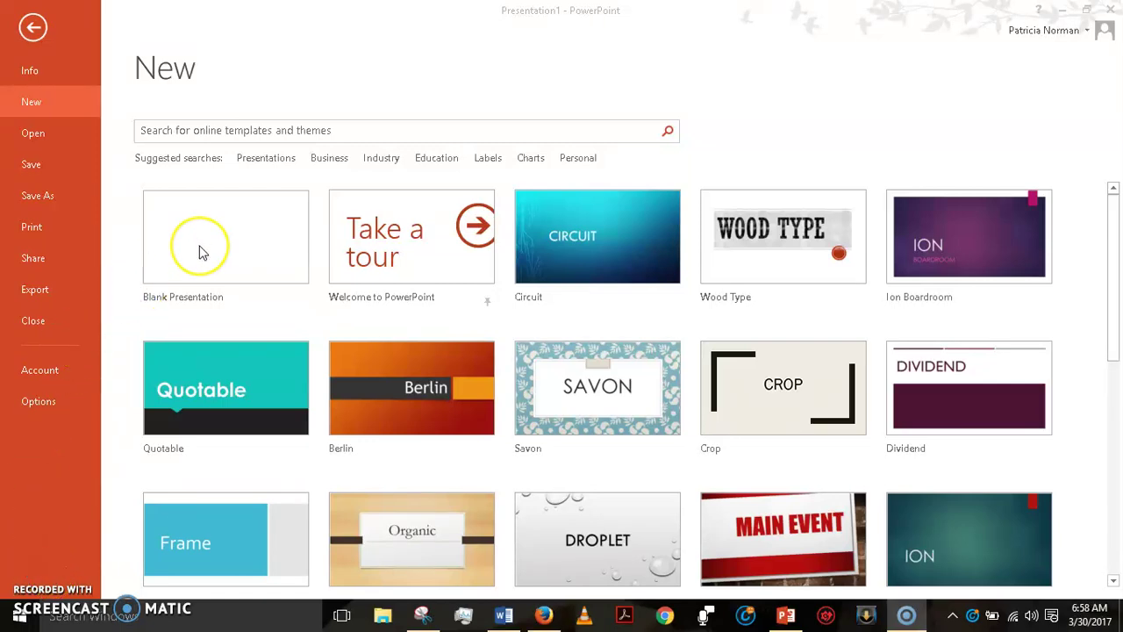
Create a blank presentation and delete the title and subtitle placeholders from the first slide.
click(201, 253)
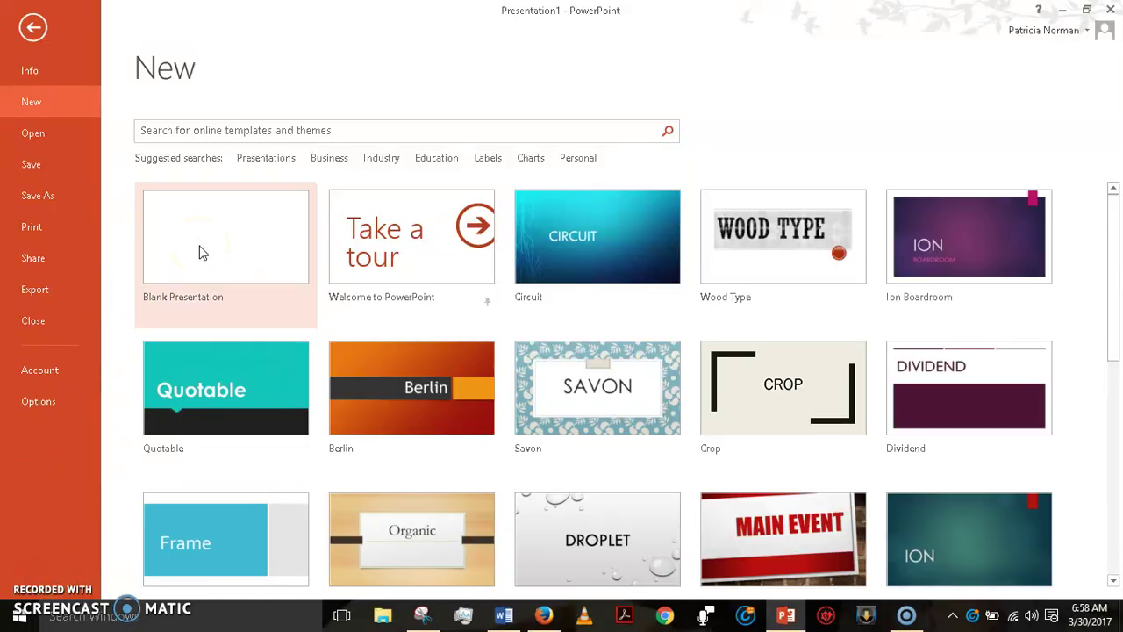
click(201, 252)
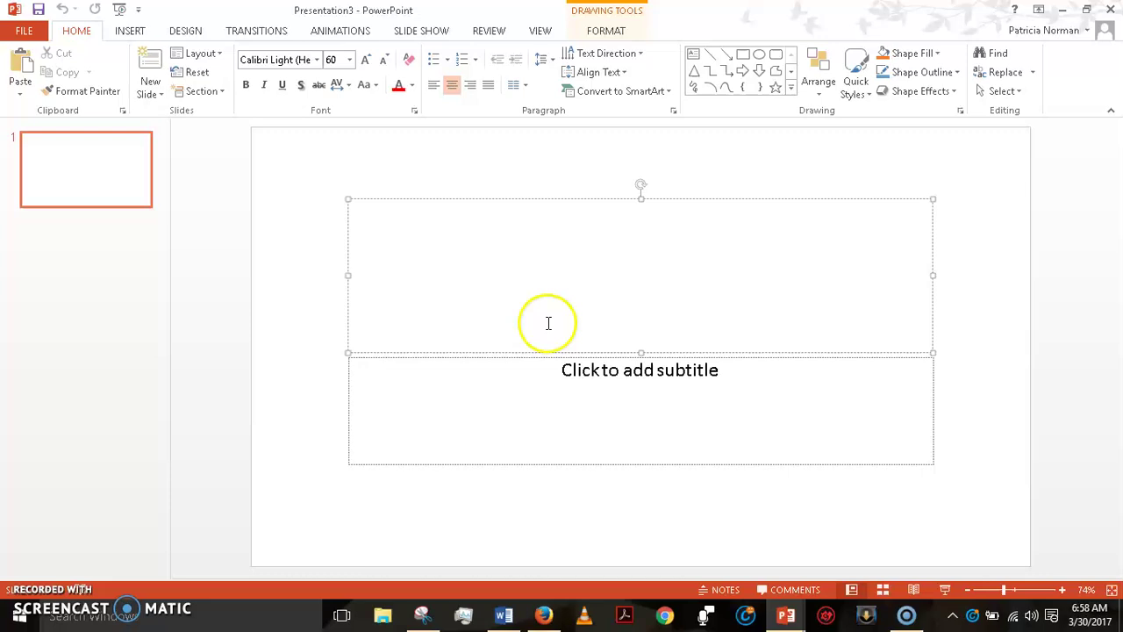
click(574, 201)
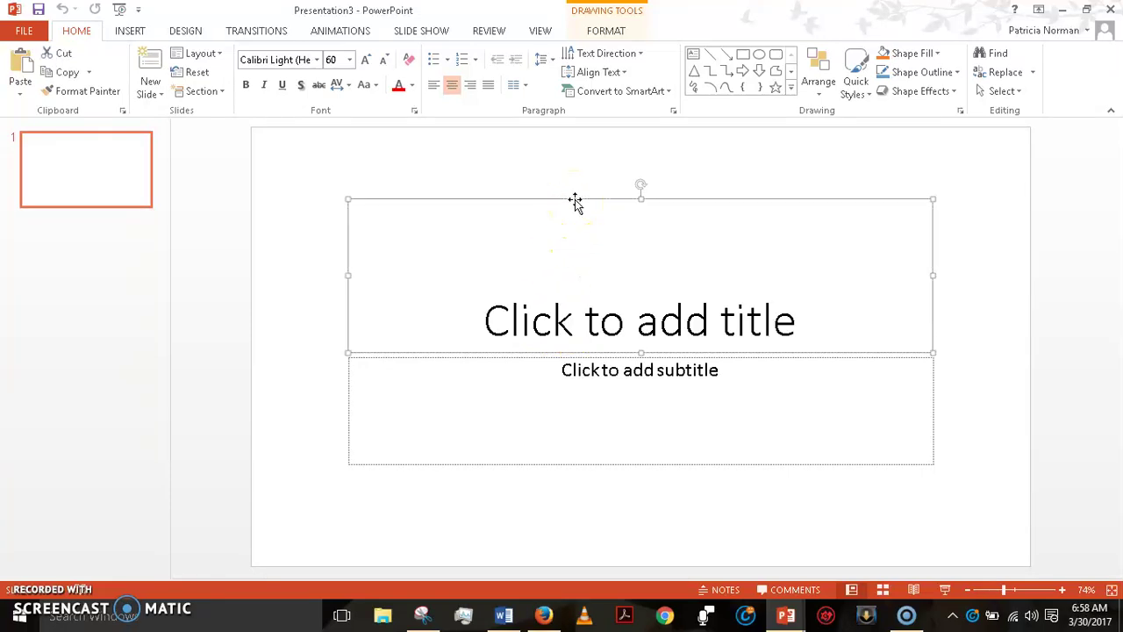
key(Delete)
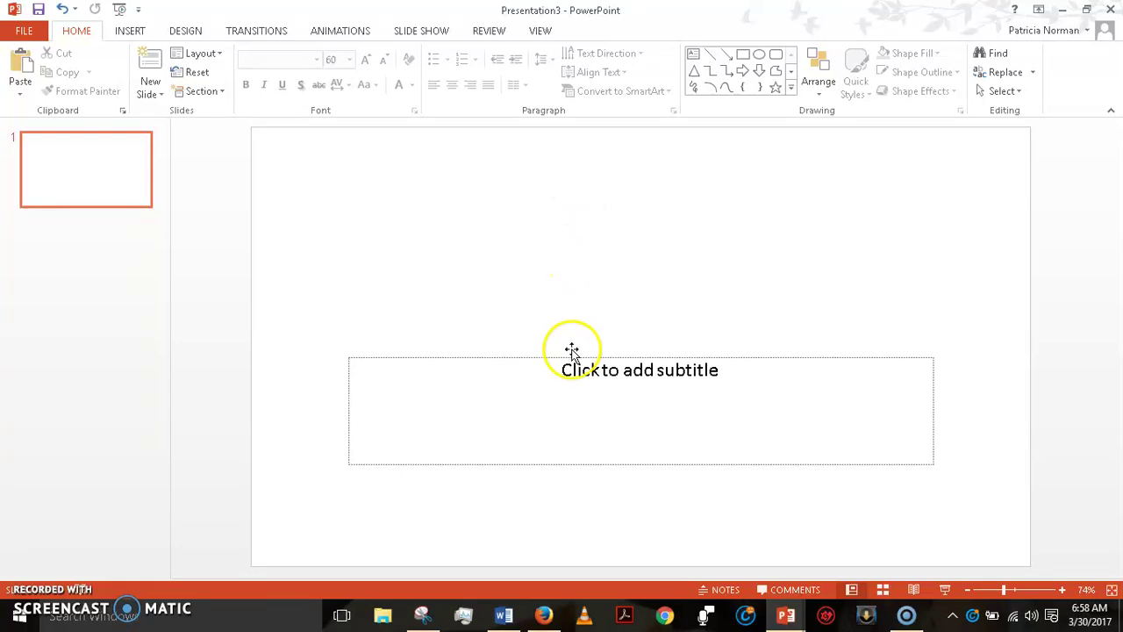
click(572, 354)
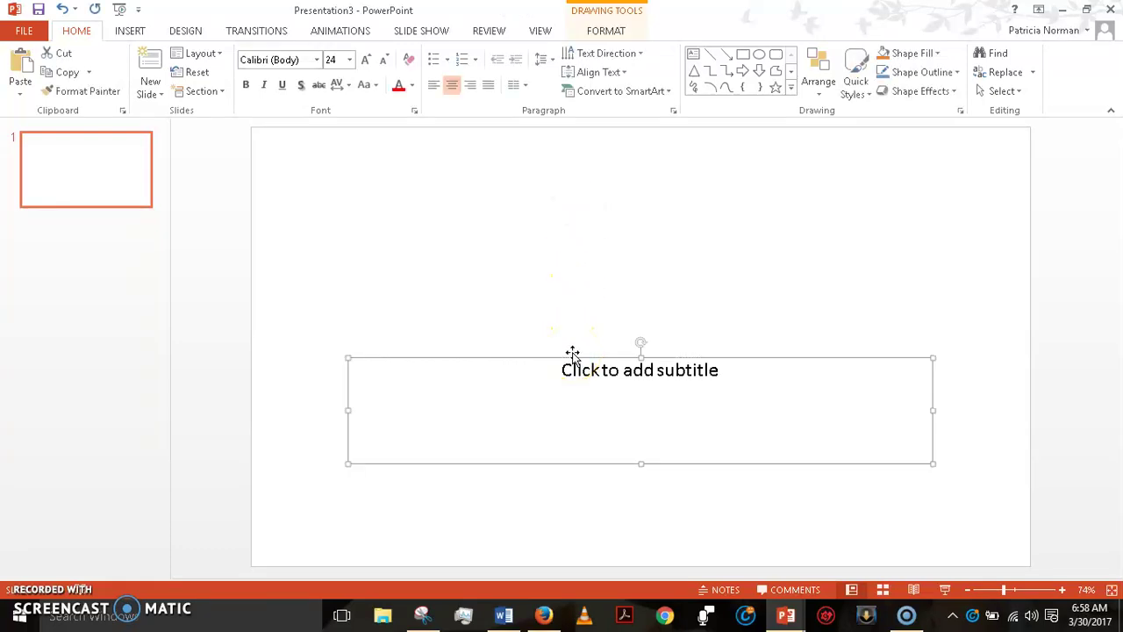
key(Delete)
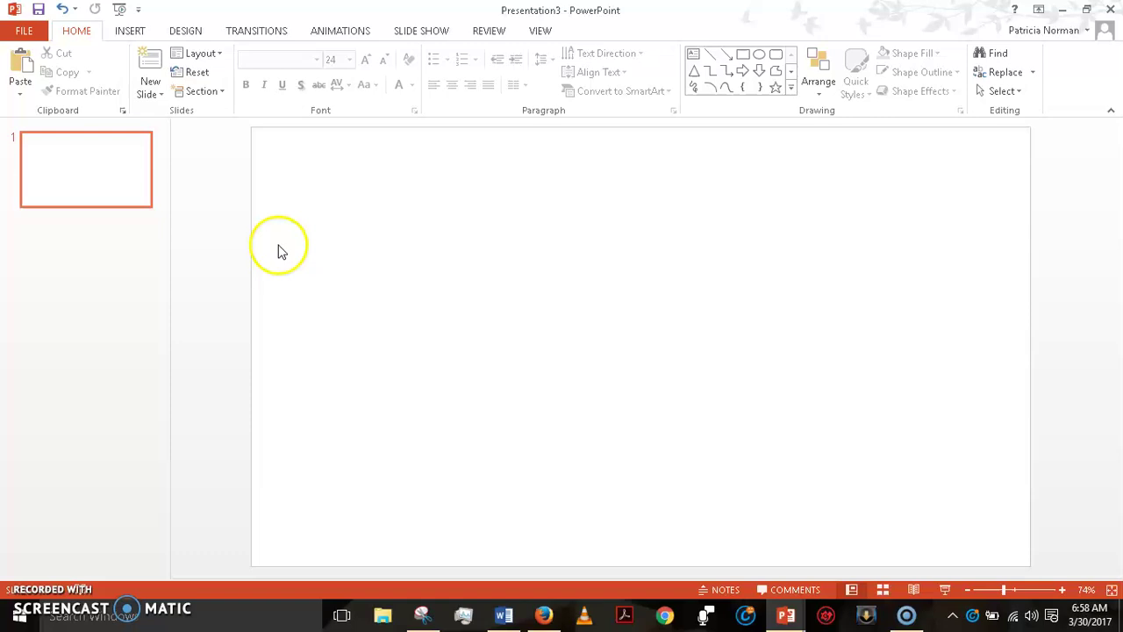
Insert the Desktop video 'How To Choose a Persuasive Speech Topic' via Video on My PC.
click(132, 33)
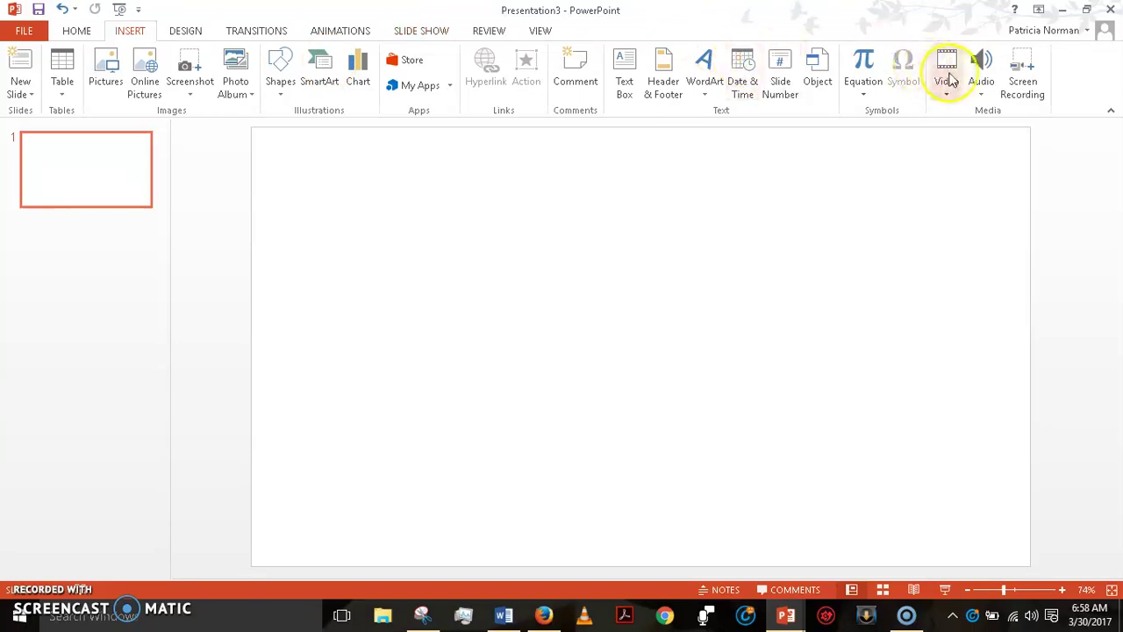
click(949, 79)
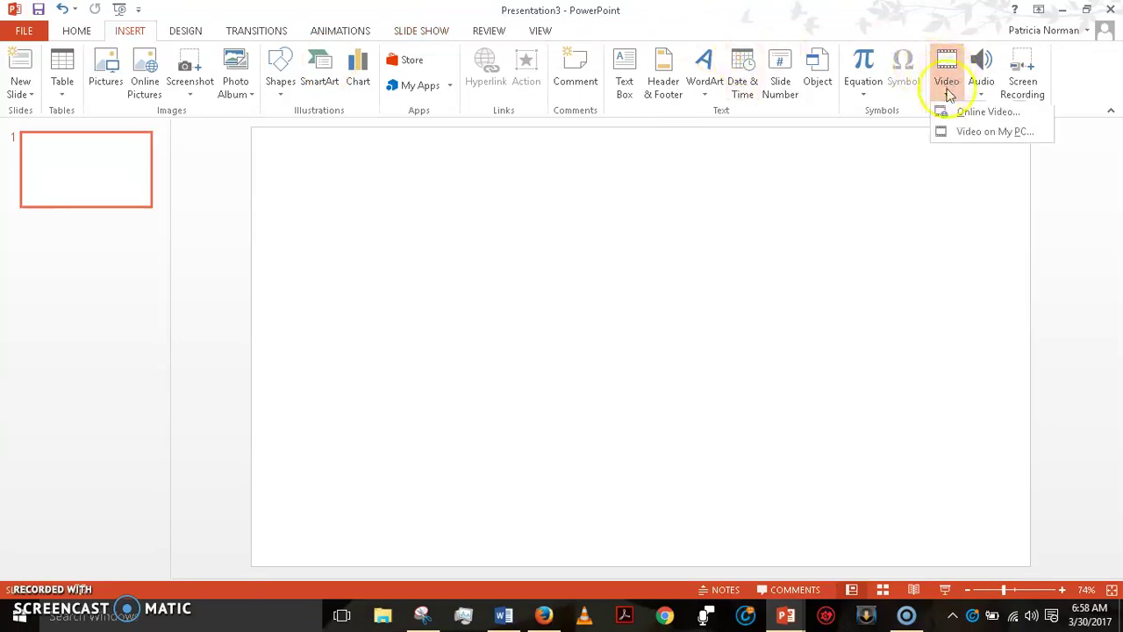
click(954, 133)
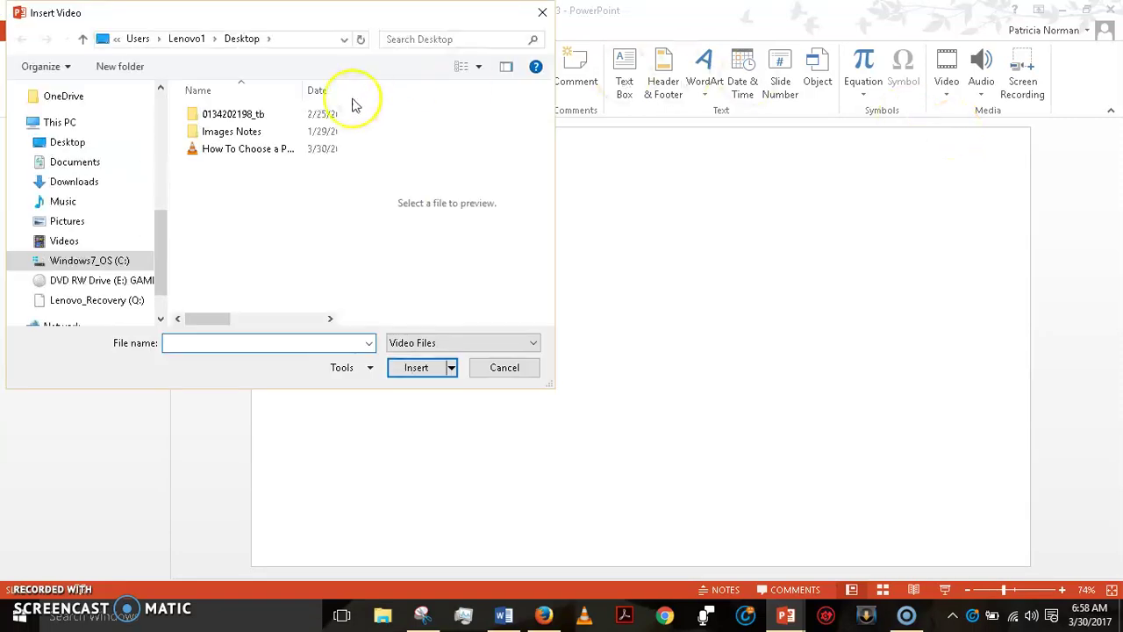
click(263, 153)
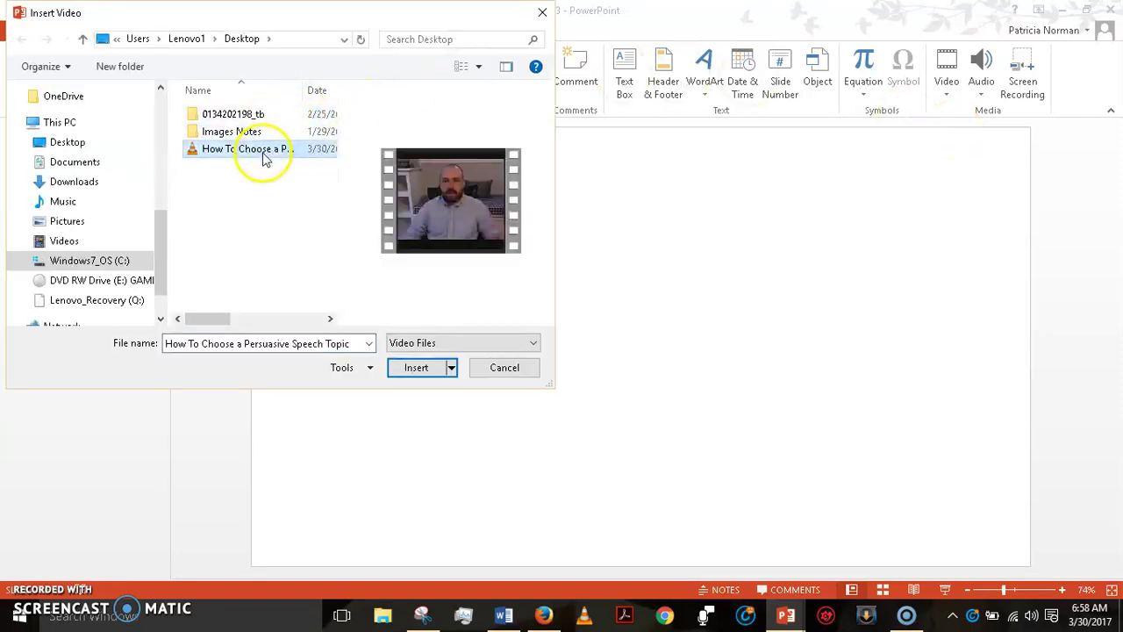
click(409, 369)
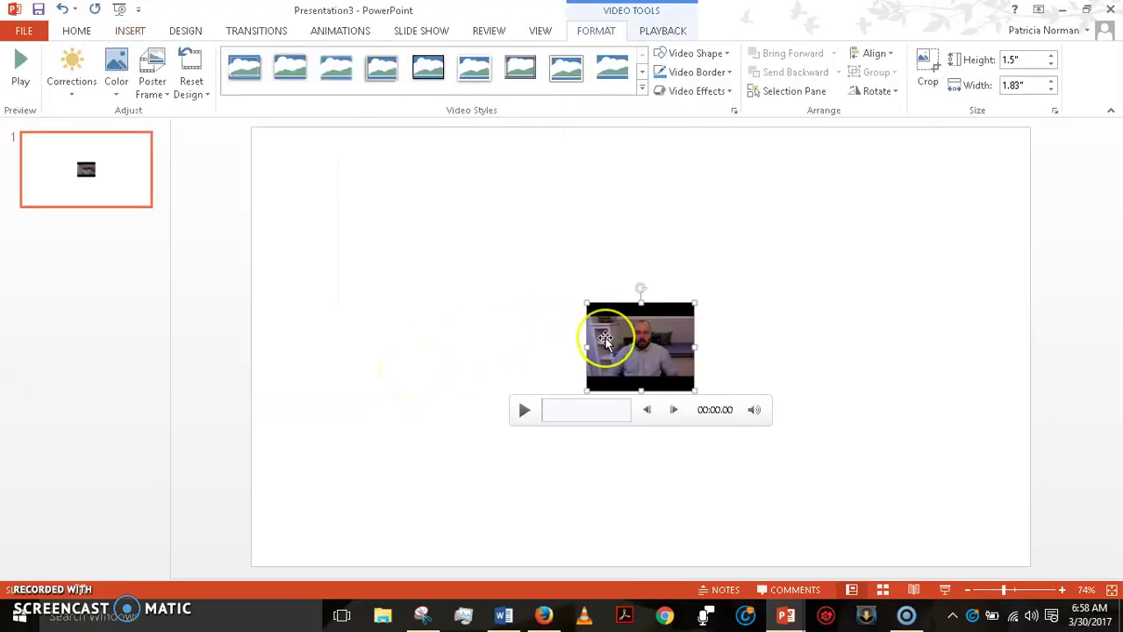
Move the video to the slide's left side and resize it to 4.76" by 5.82".
drag(604, 339, 352, 320)
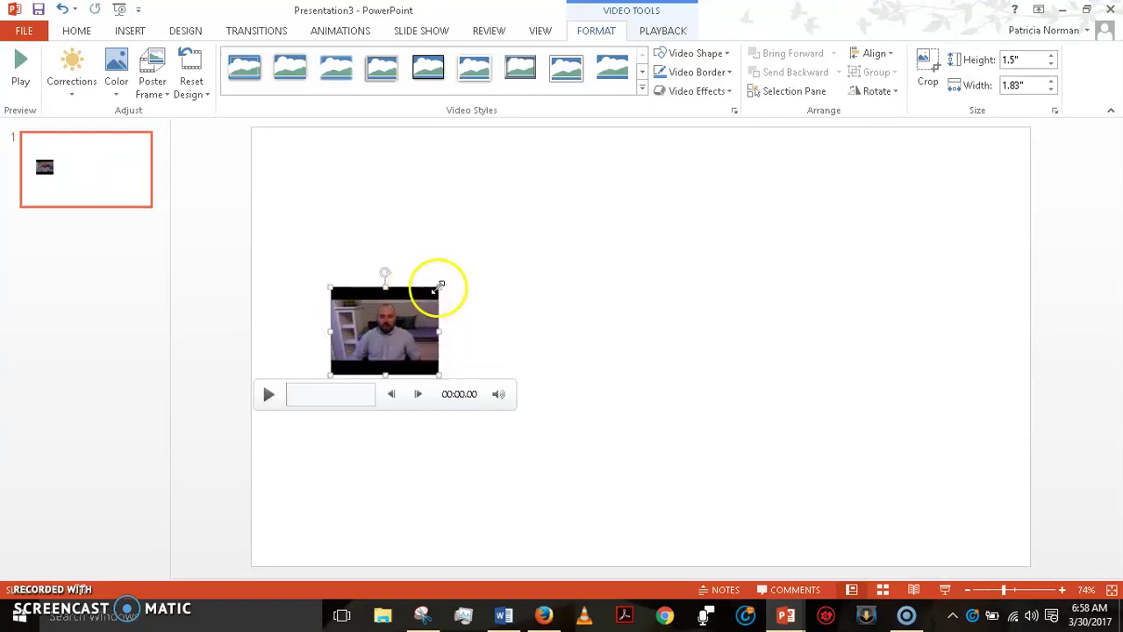
drag(439, 287, 611, 198)
drag(334, 376, 319, 431)
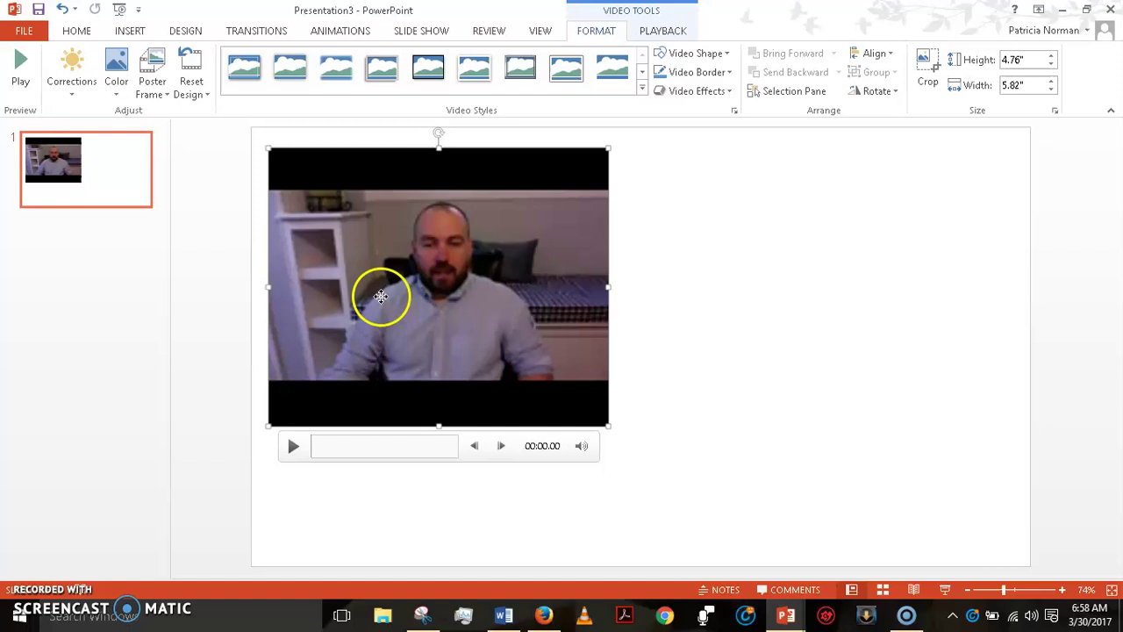
drag(380, 296, 407, 344)
click(508, 295)
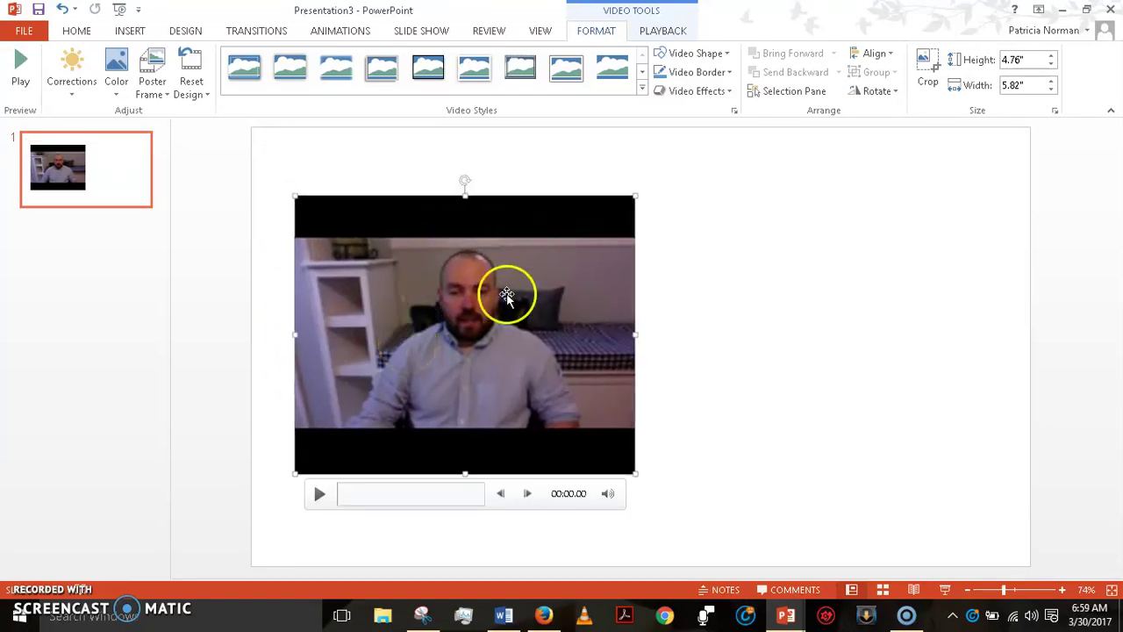
Set the video's Start option to Automatically and preview the slide as a slide show.
click(718, 479)
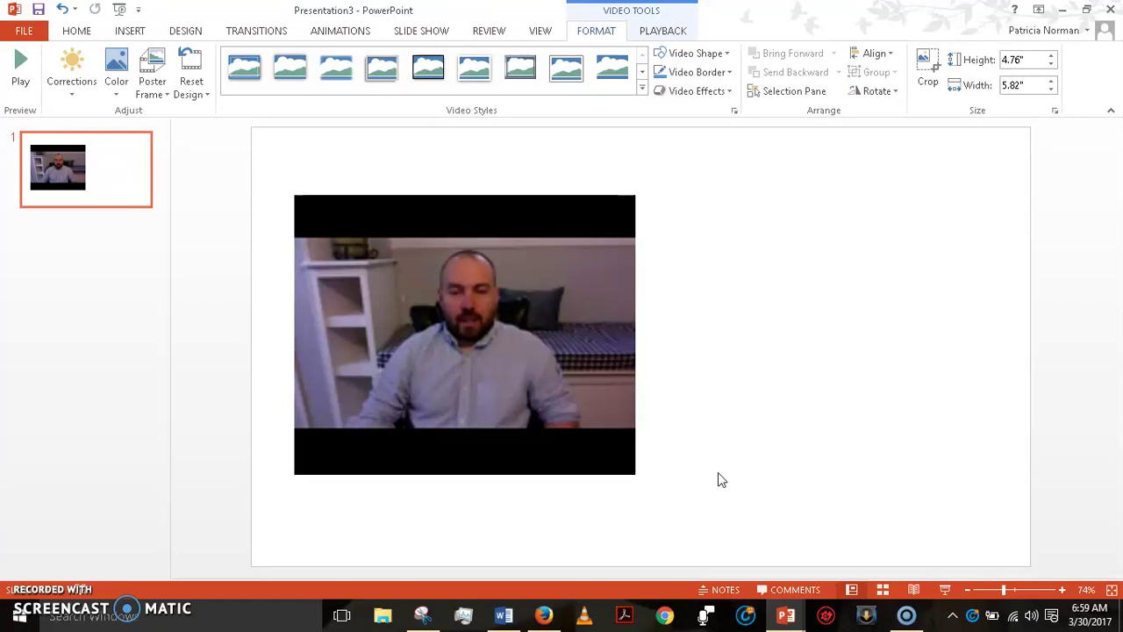
click(445, 248)
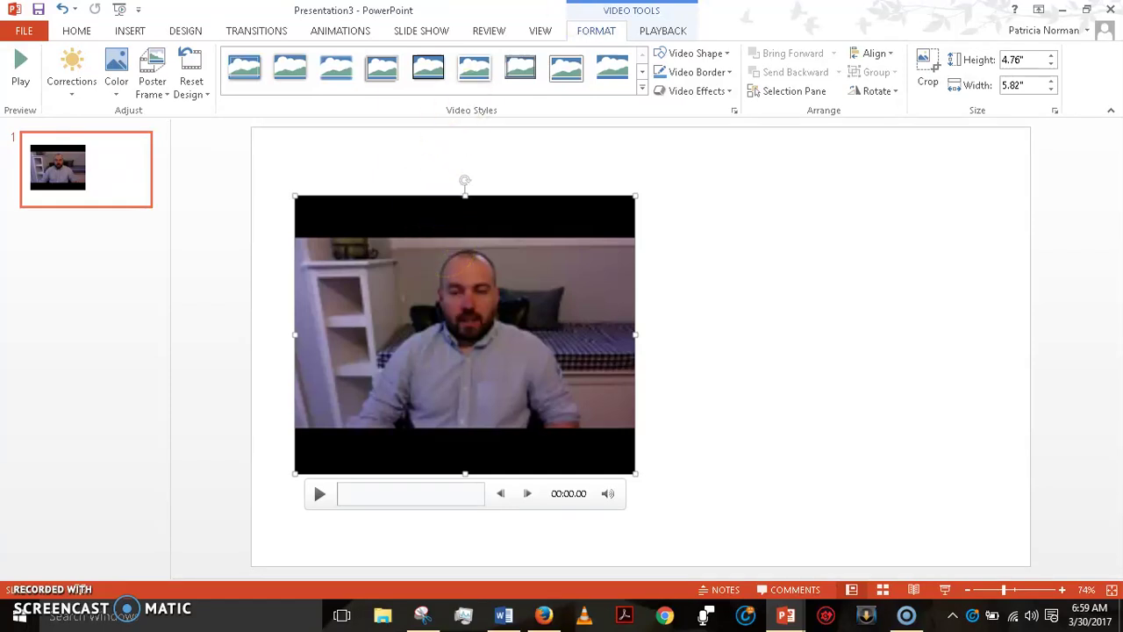
click(664, 32)
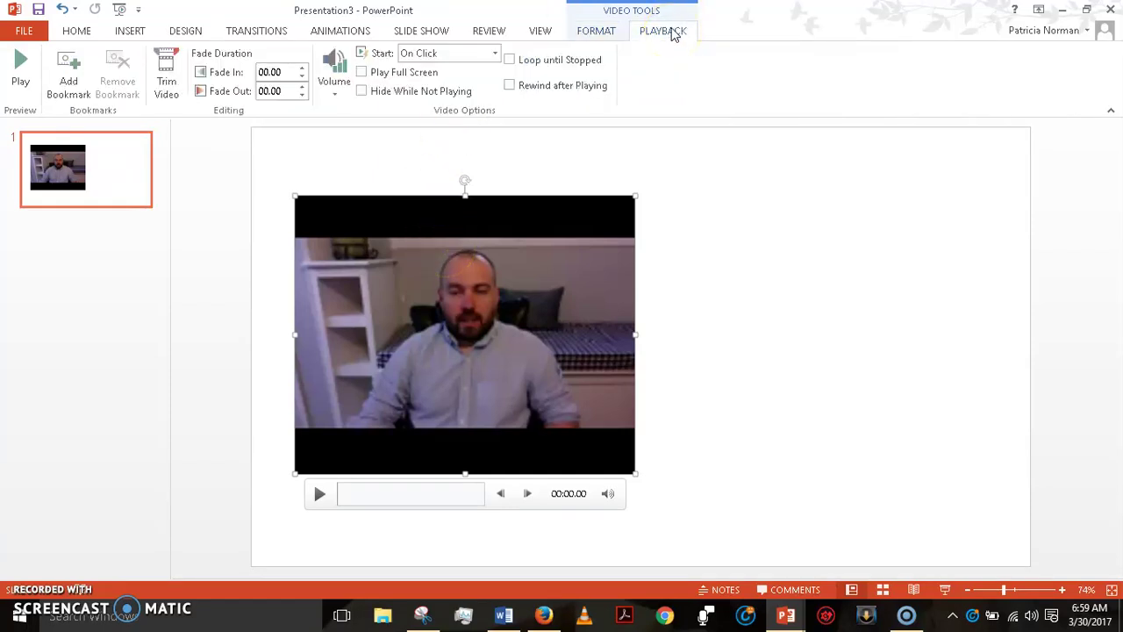
click(497, 56)
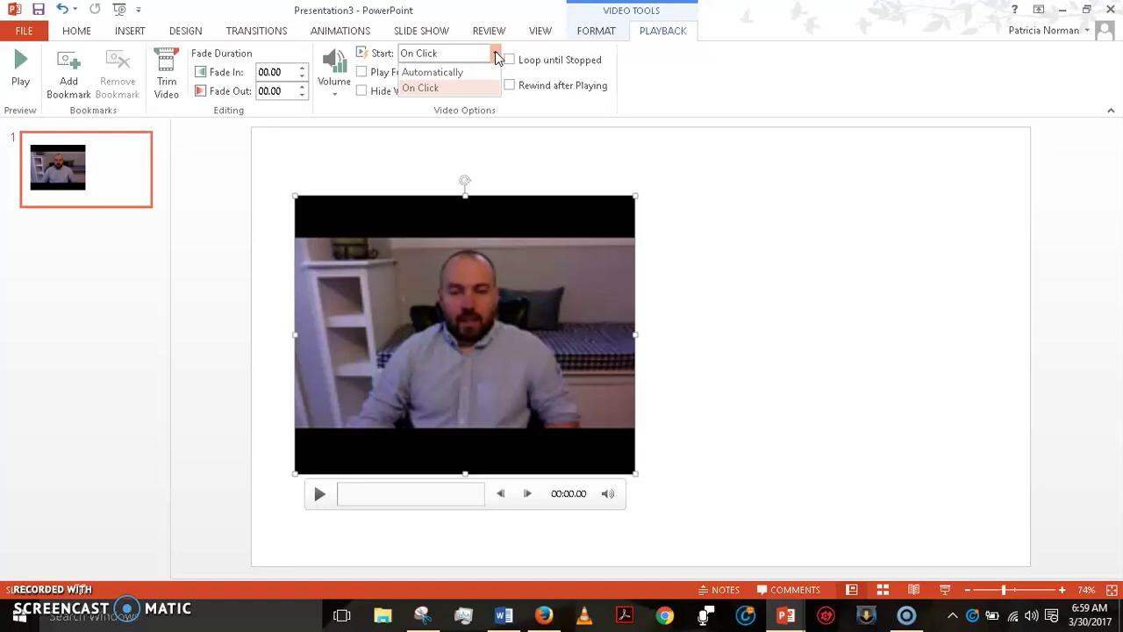
click(481, 82)
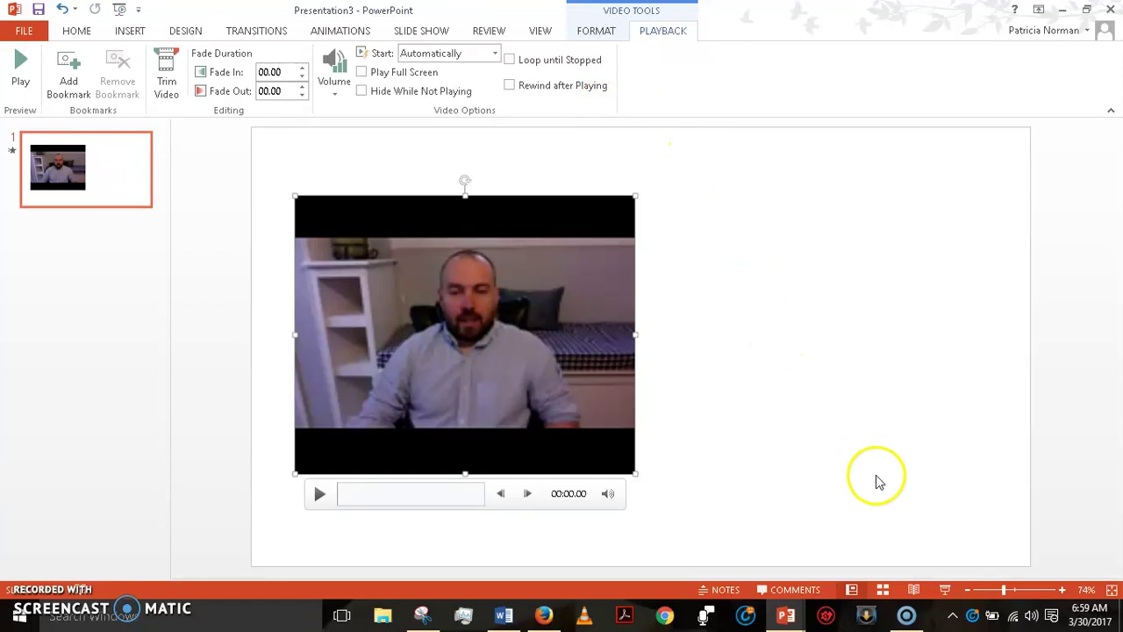
click(945, 589)
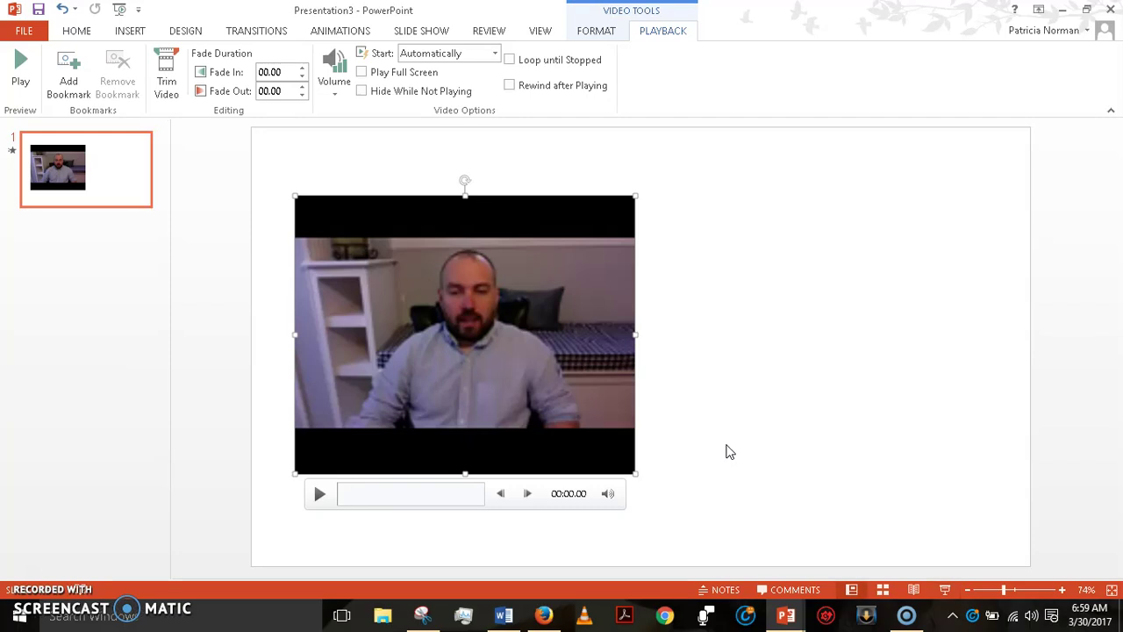
Insert the p2 picture showing Part 1 and drag it to the right of the video.
click(751, 442)
click(848, 262)
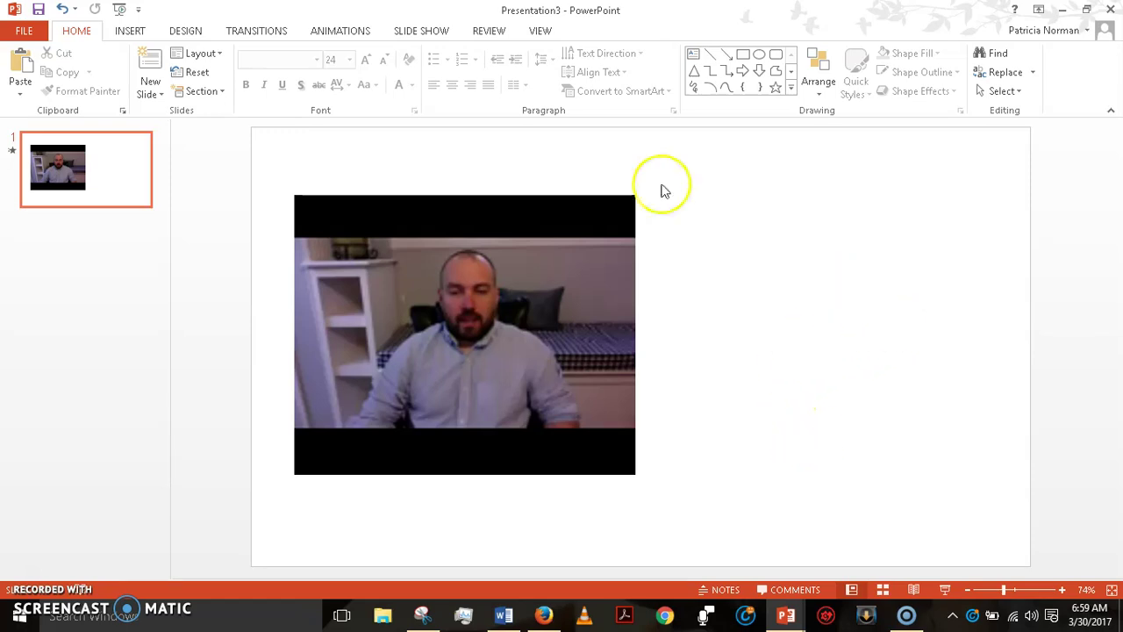
click(129, 32)
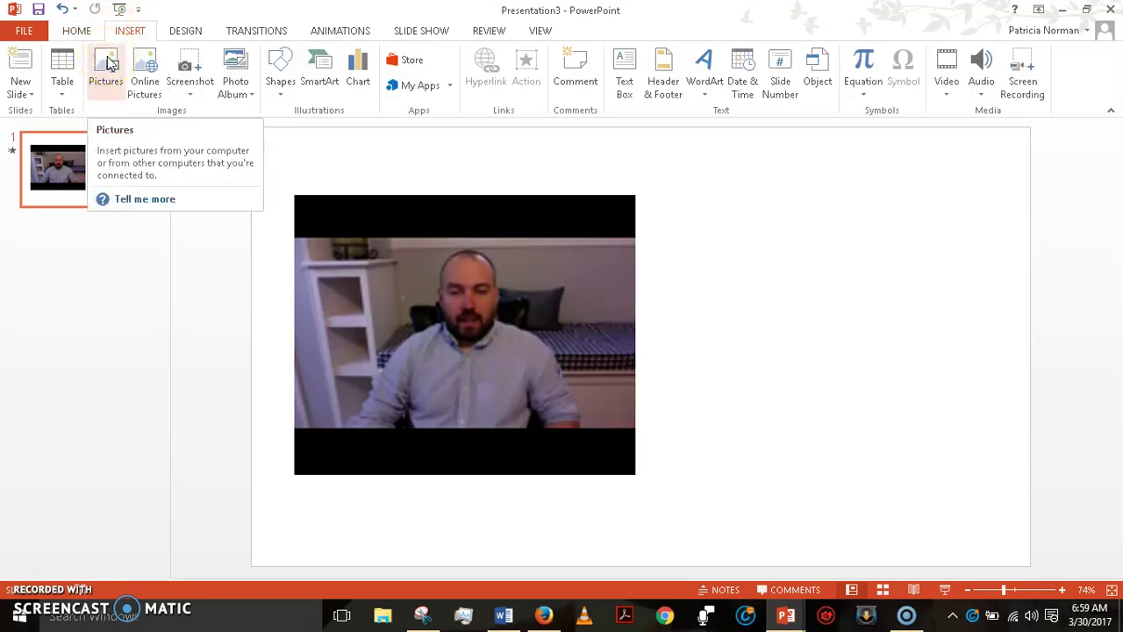
click(107, 63)
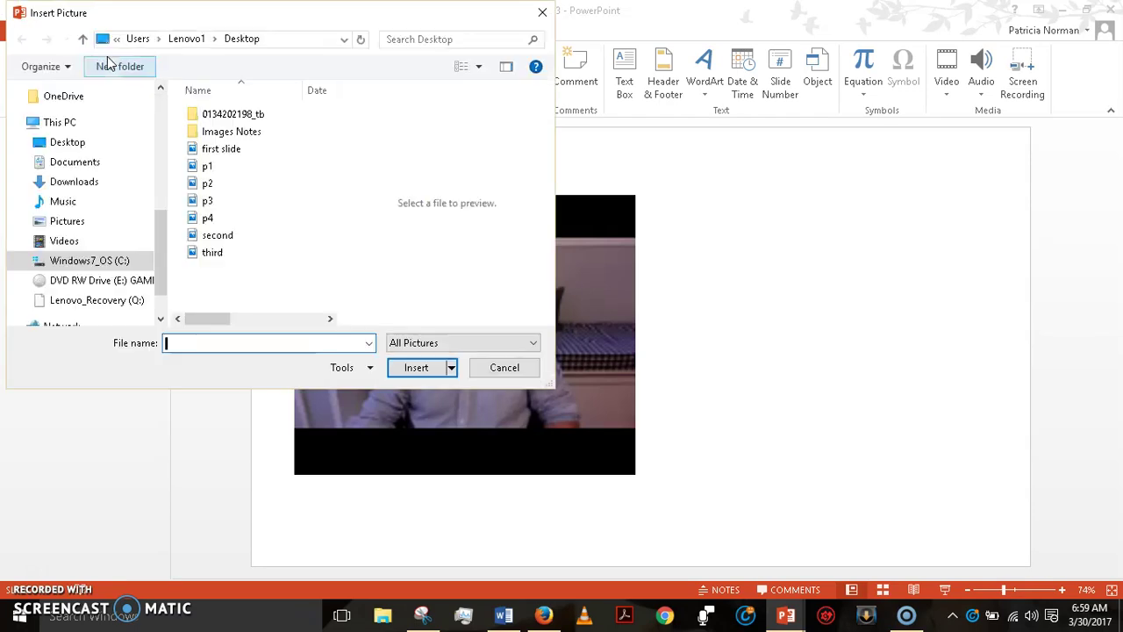
click(207, 186)
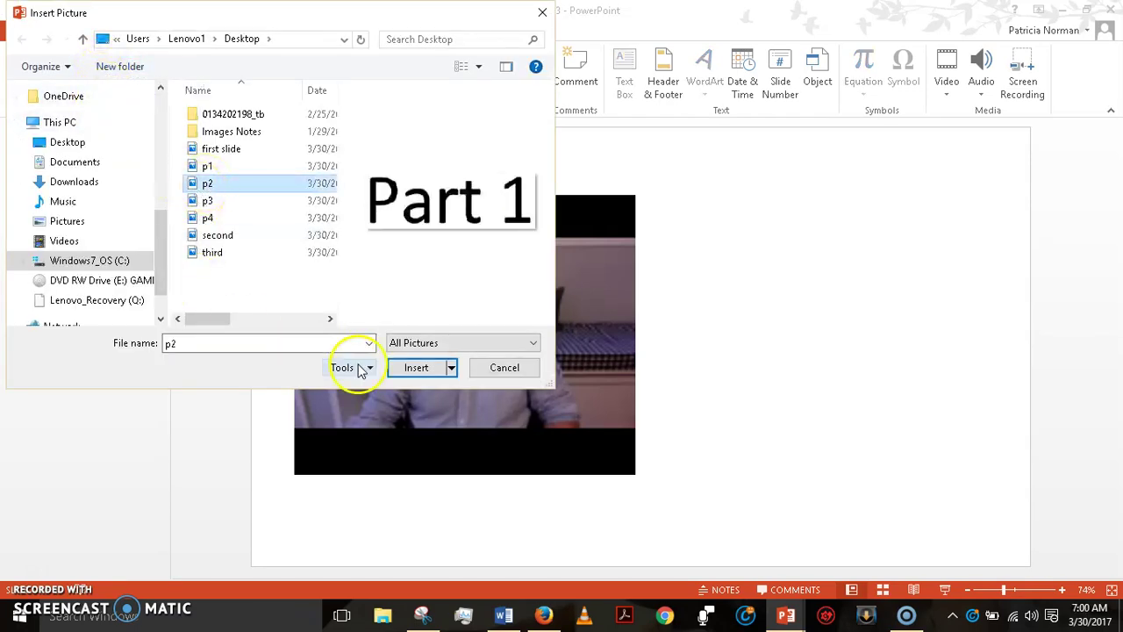
click(413, 370)
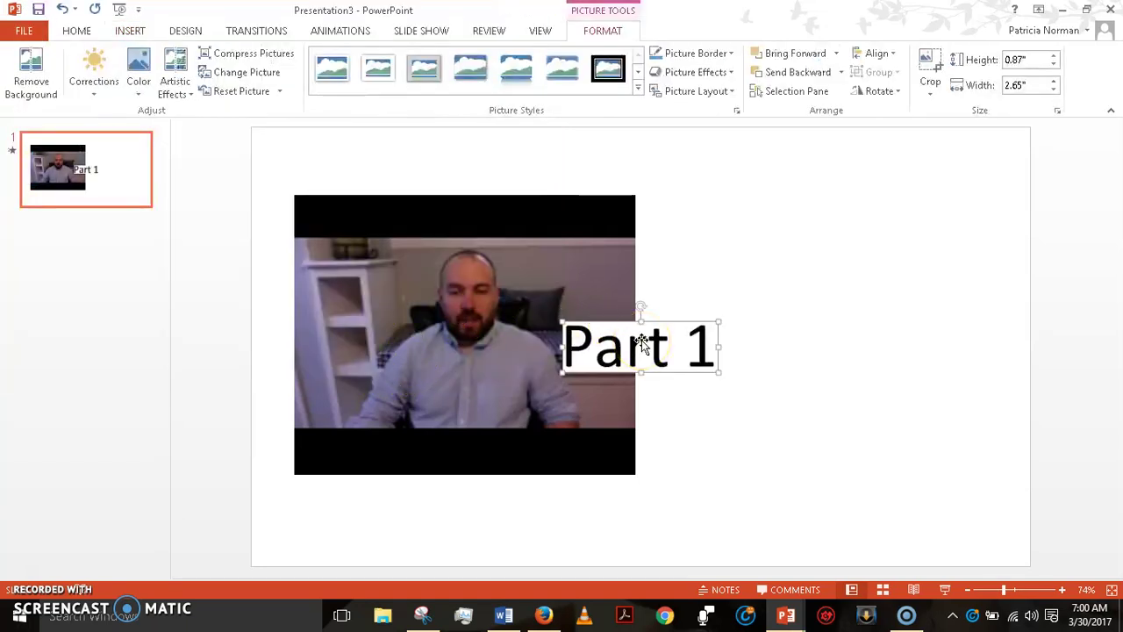
drag(641, 343, 829, 318)
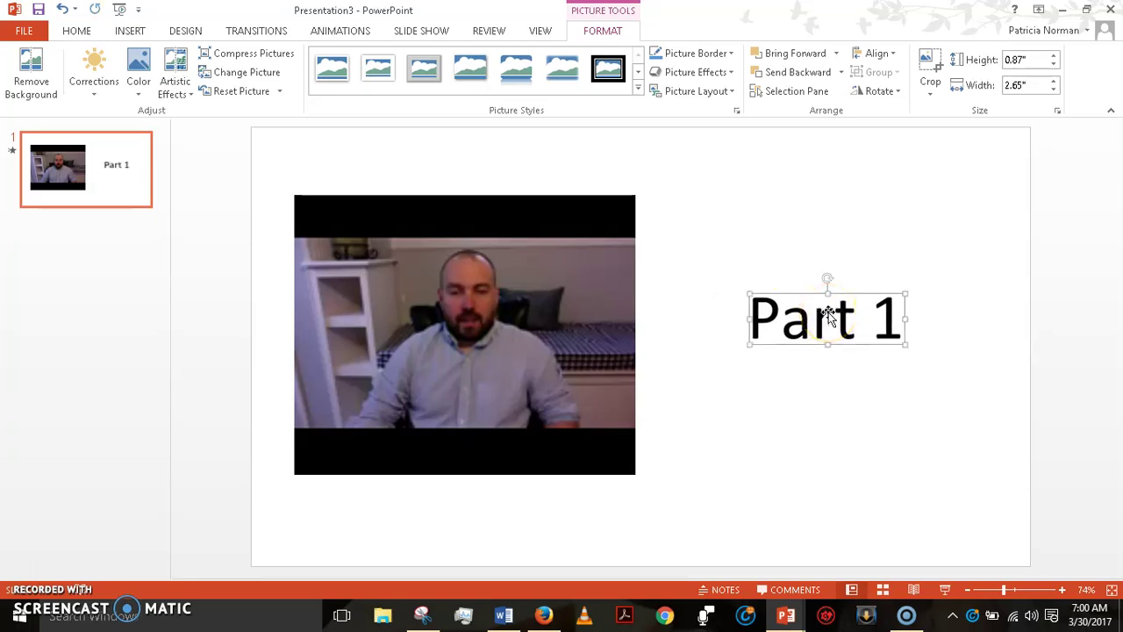
Give the Part 1 picture an Appear entrance and a Disappear exit, animations 1 and 2.
click(341, 31)
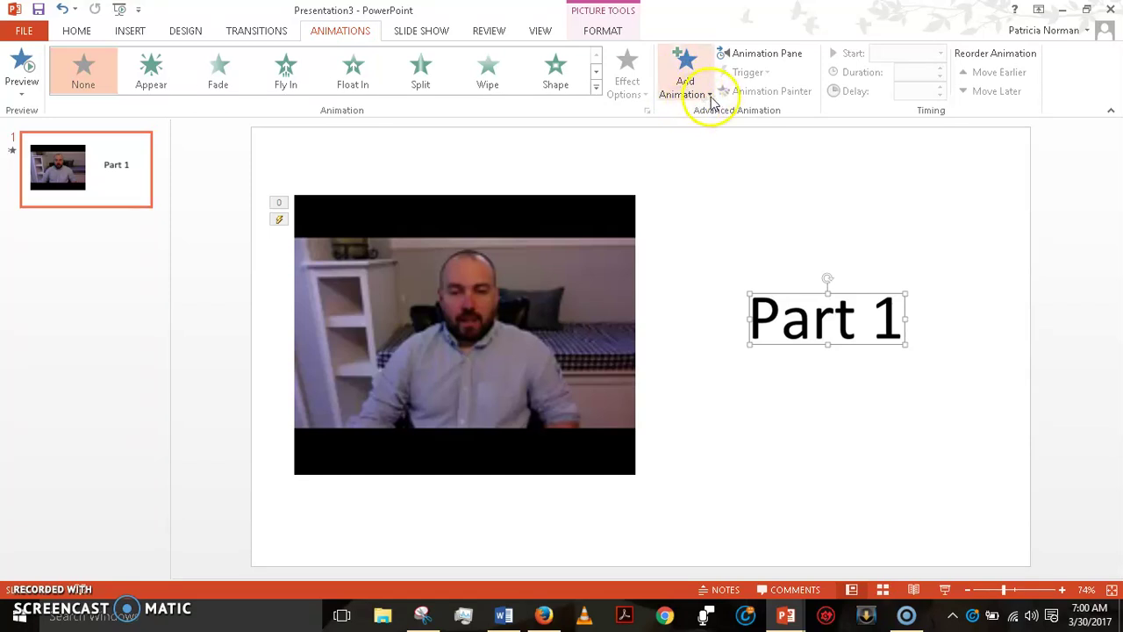
click(155, 77)
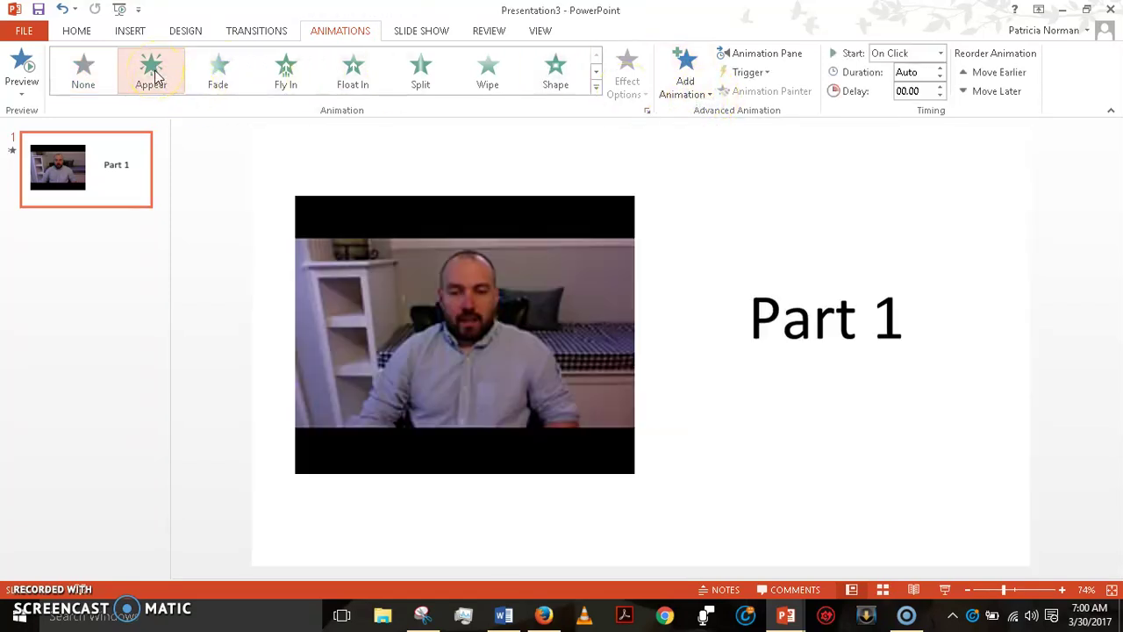
click(711, 97)
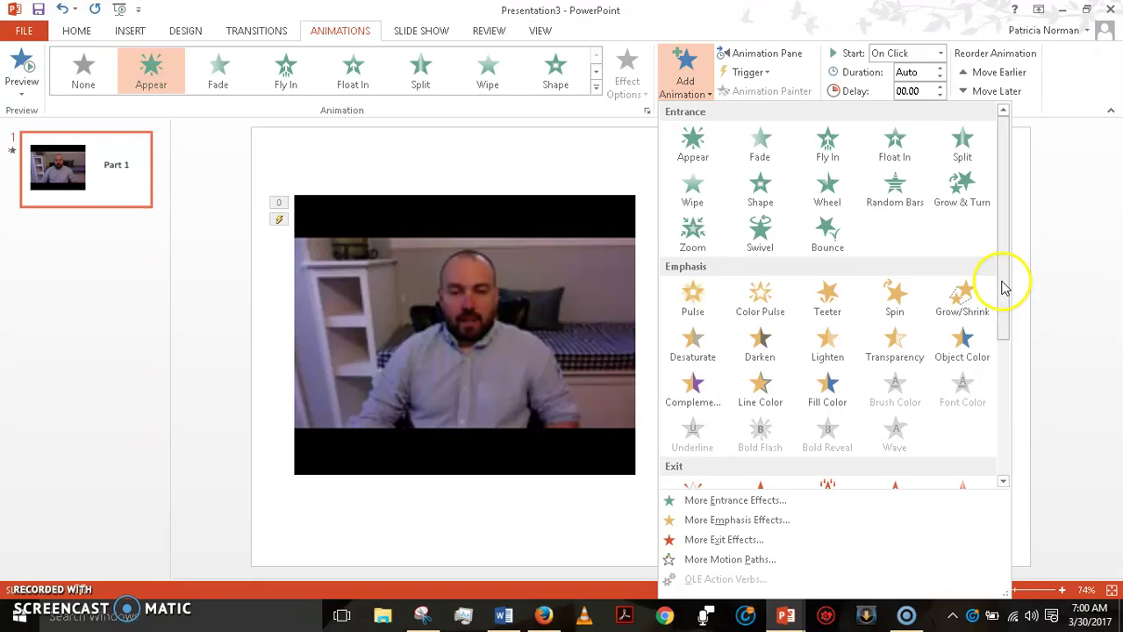
drag(1005, 288, 1006, 333)
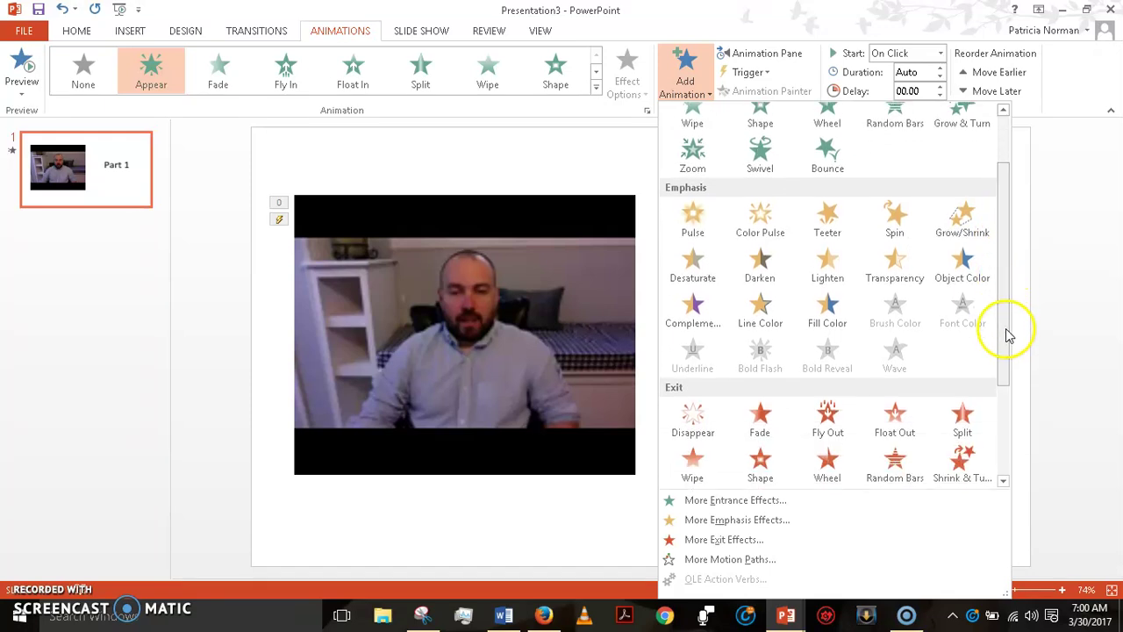
click(696, 414)
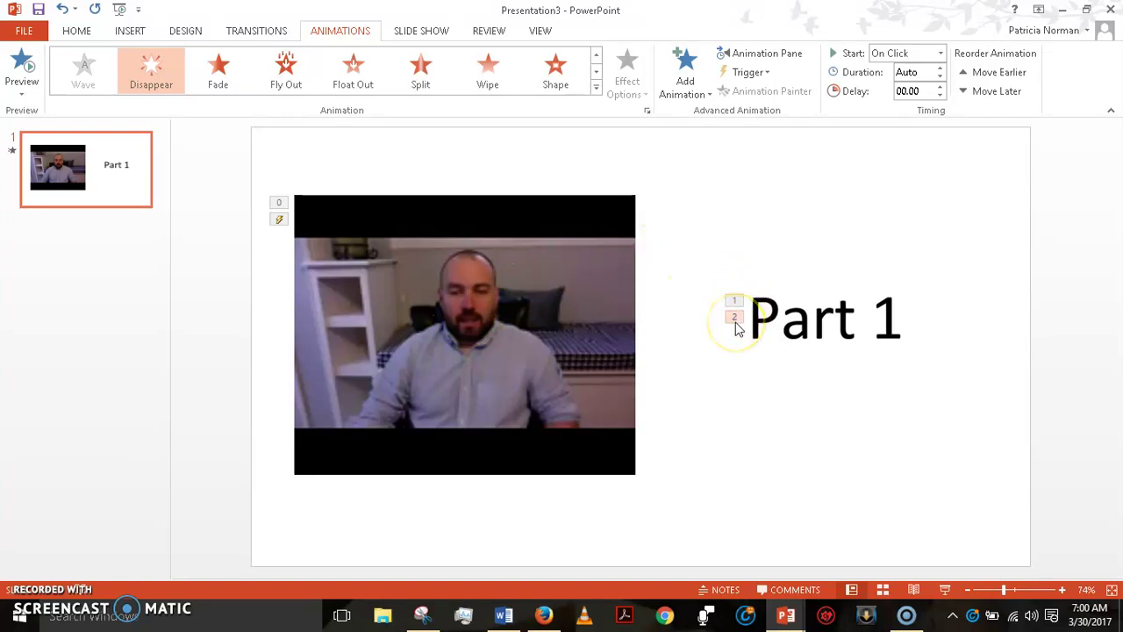
click(775, 323)
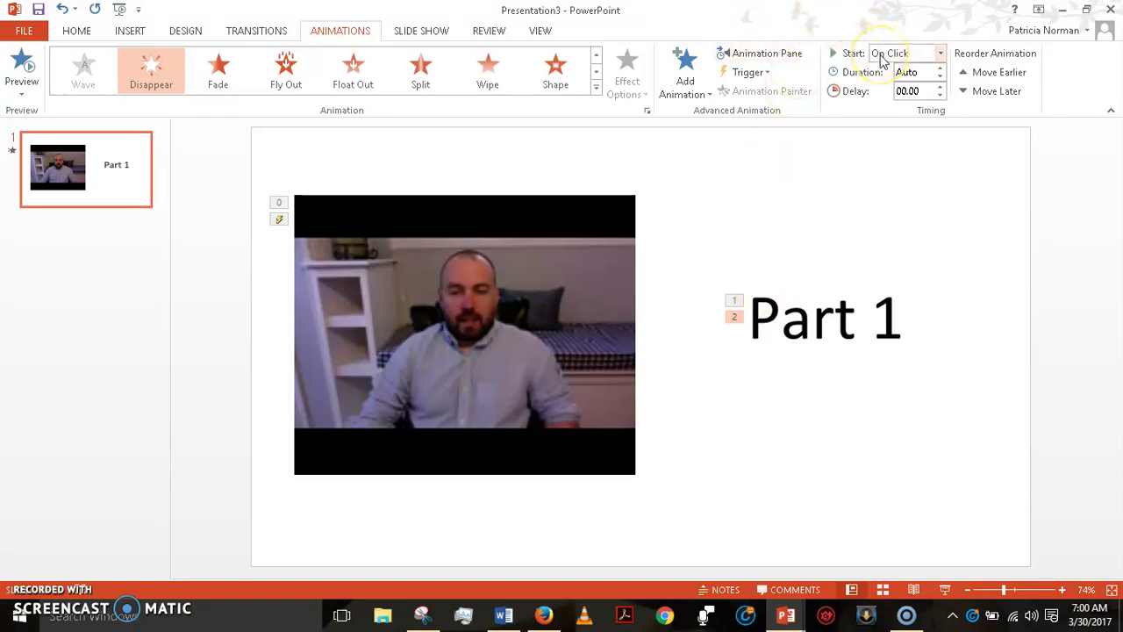
click(838, 316)
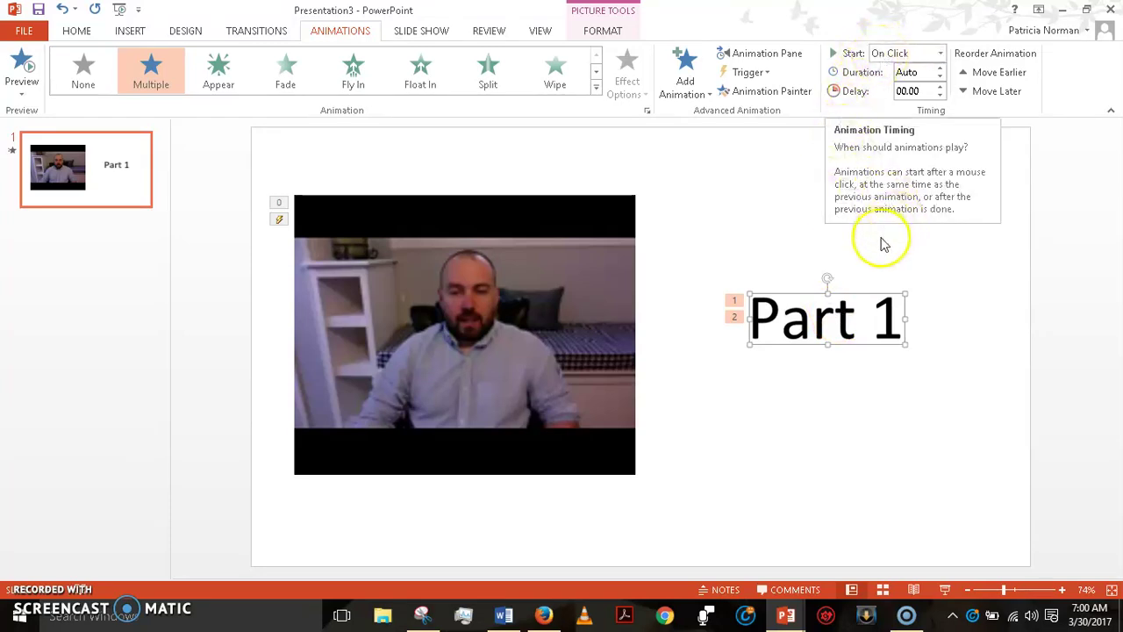
mouse_move(561, 381)
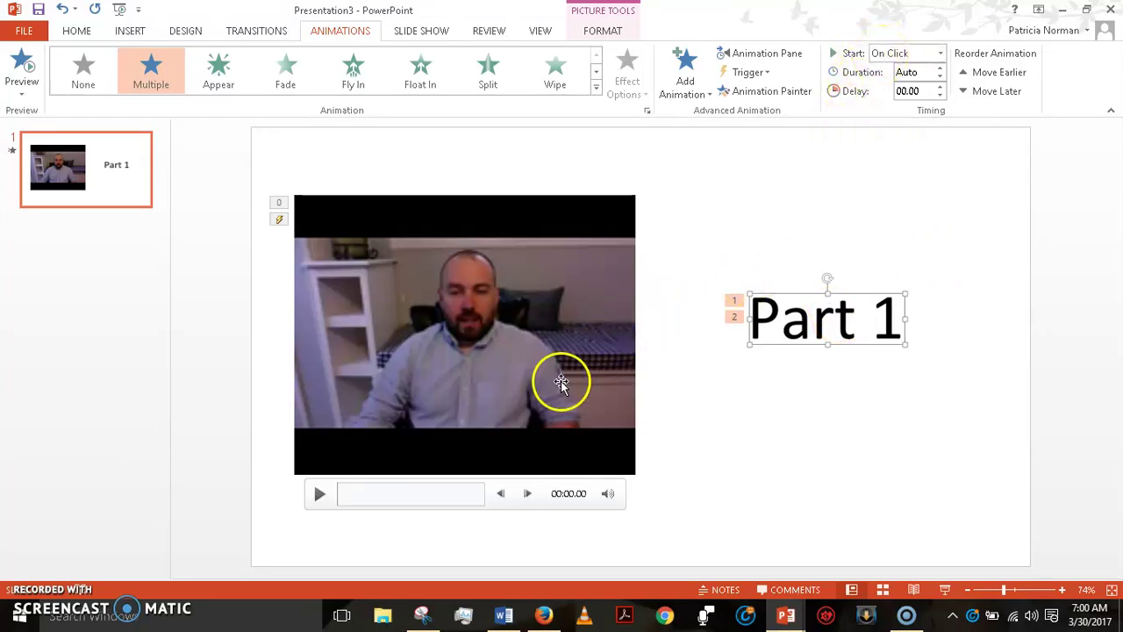
click(770, 321)
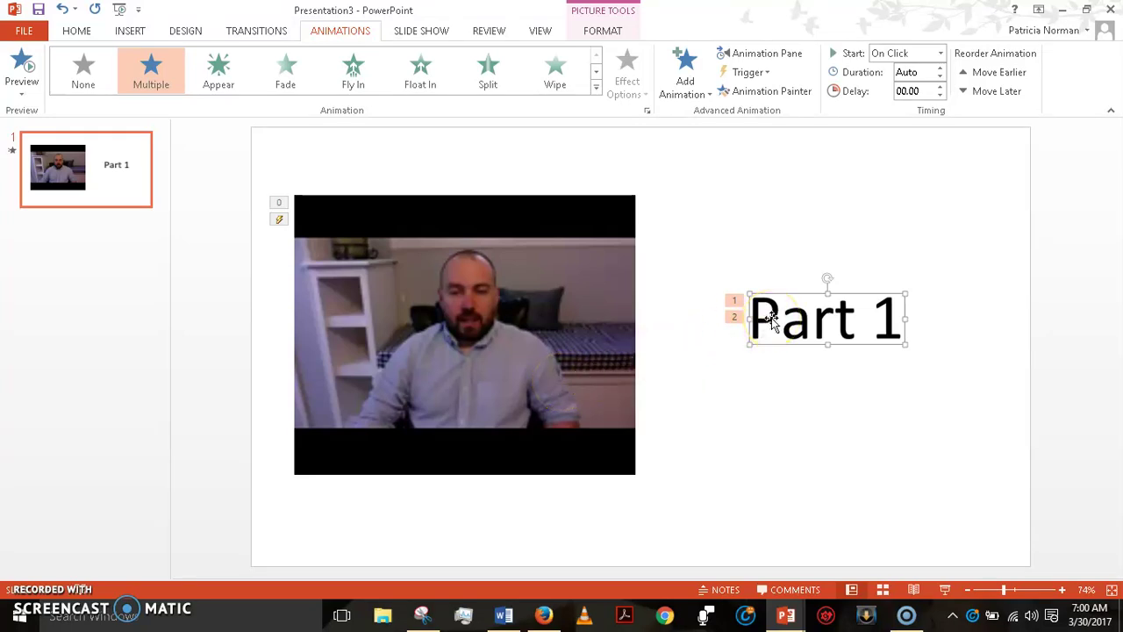
click(945, 595)
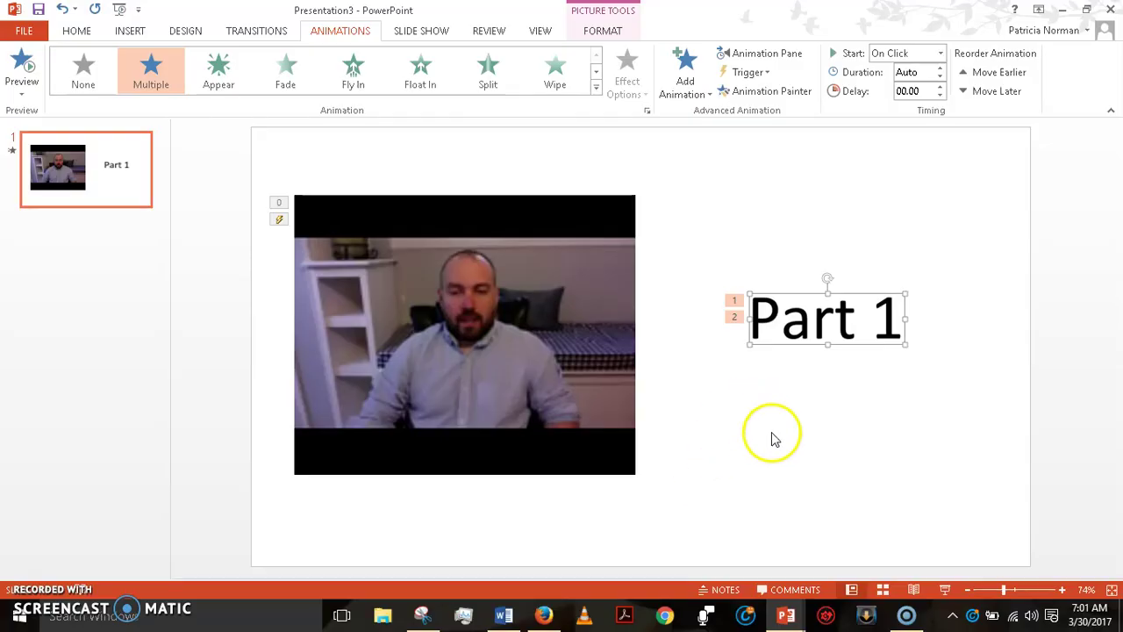
Insert the p3 picture showing Part 2 and drag it onto the Part 1 position.
click(136, 36)
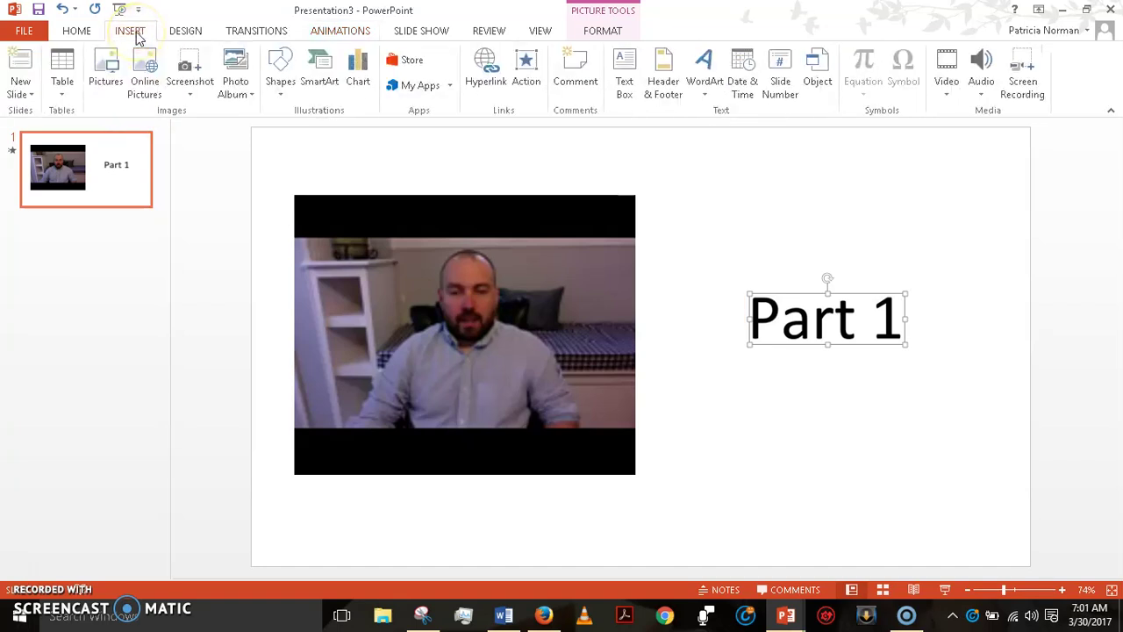
click(106, 72)
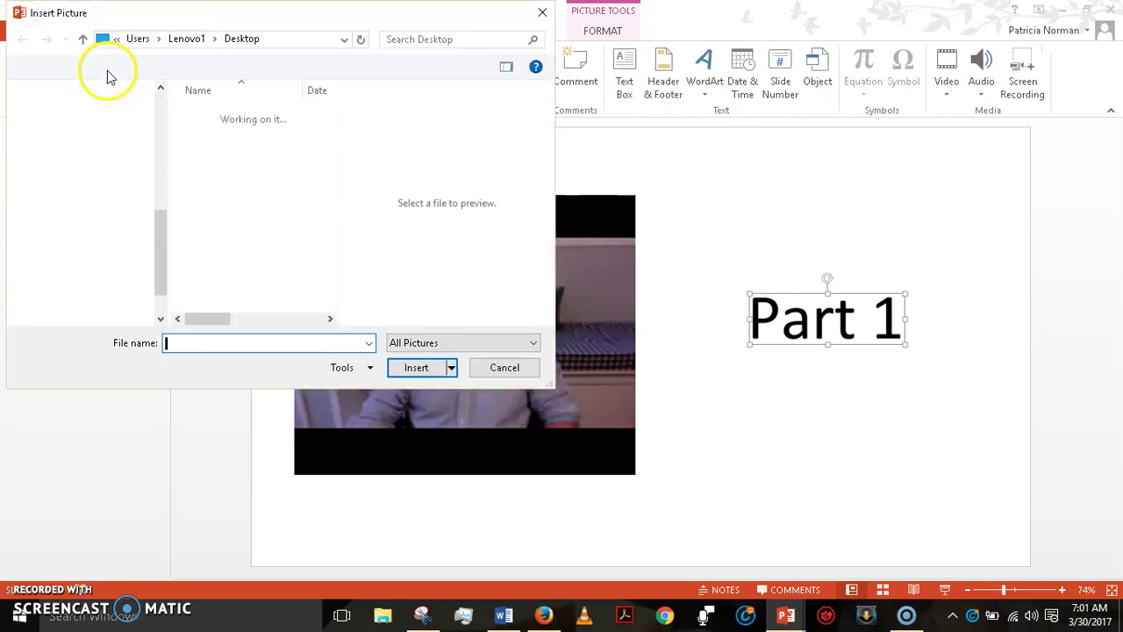
click(218, 204)
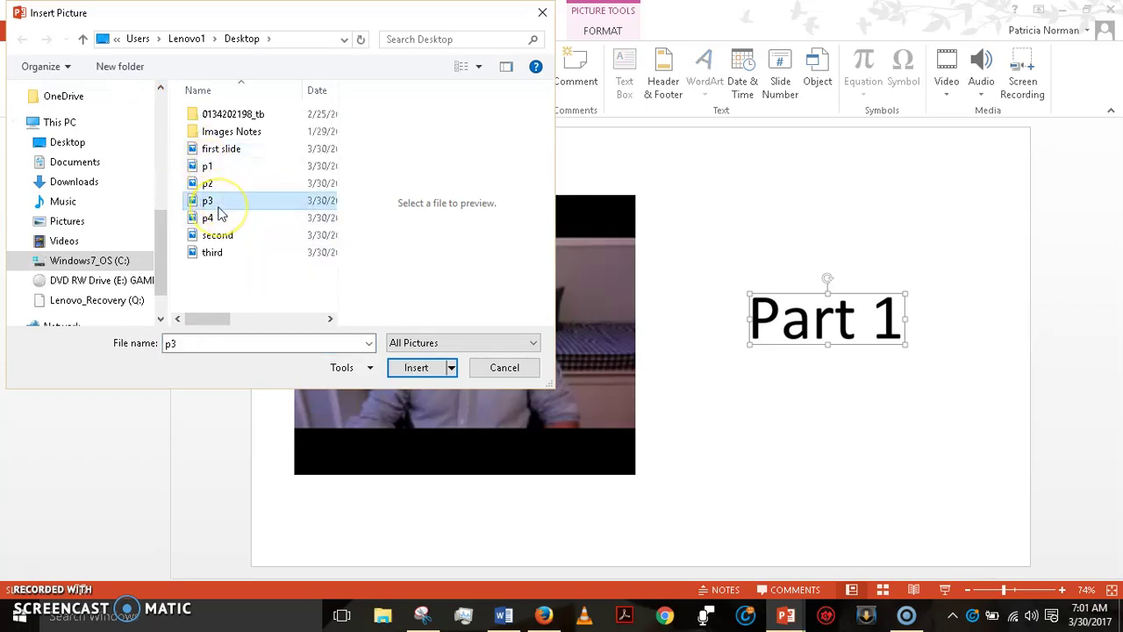
click(418, 368)
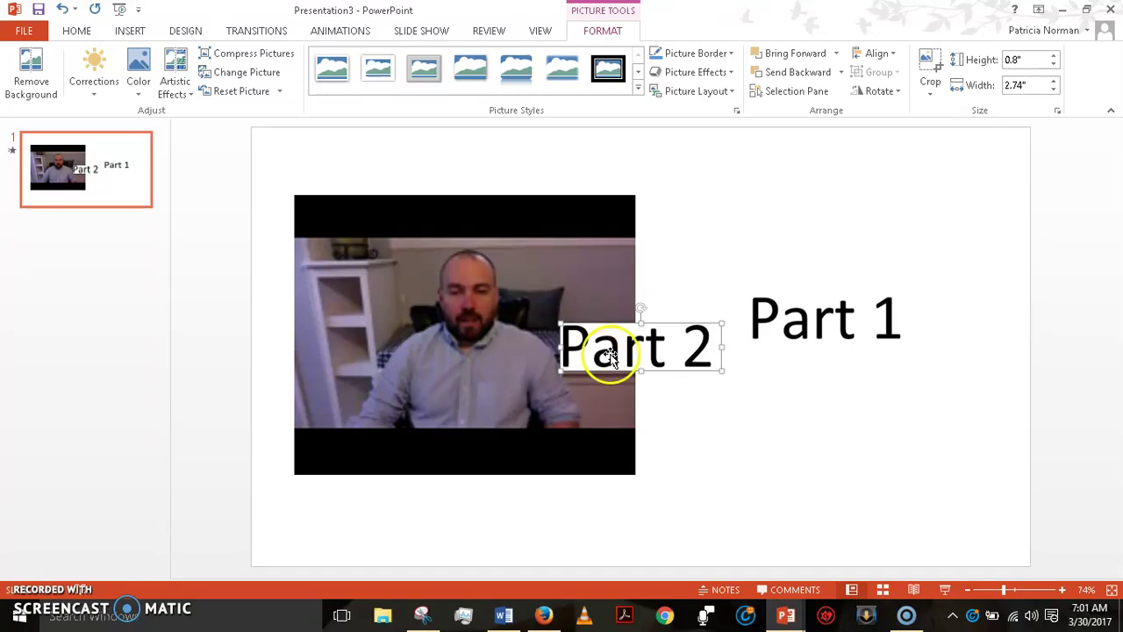
drag(611, 355, 809, 332)
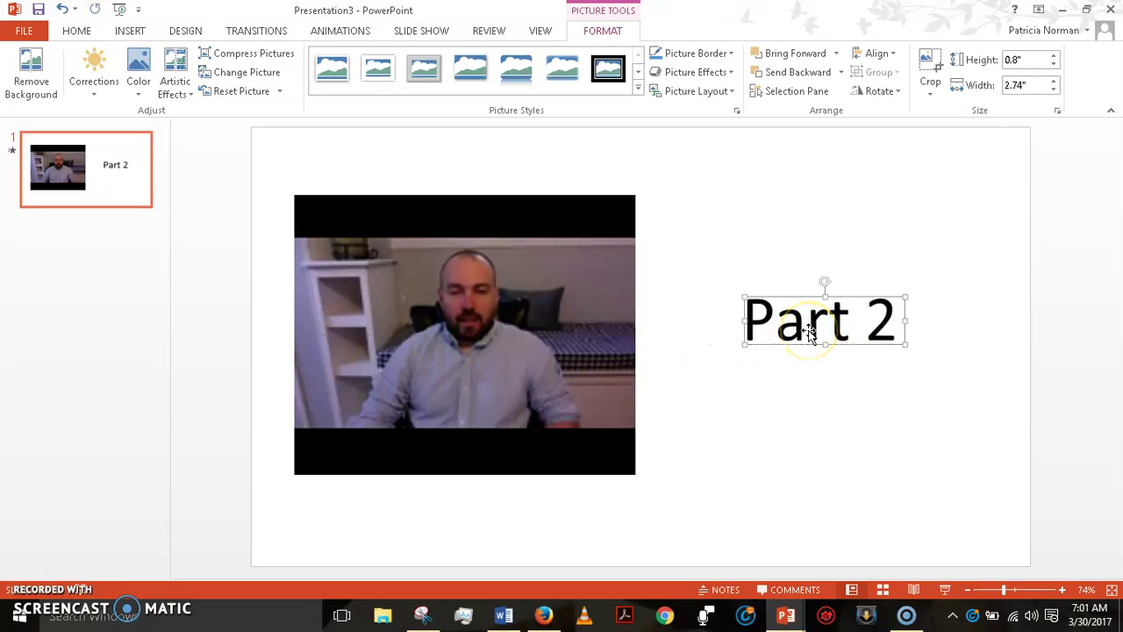
Give Part 2 an Appear entrance and a Disappear exit, animations 3 and 4.
click(337, 36)
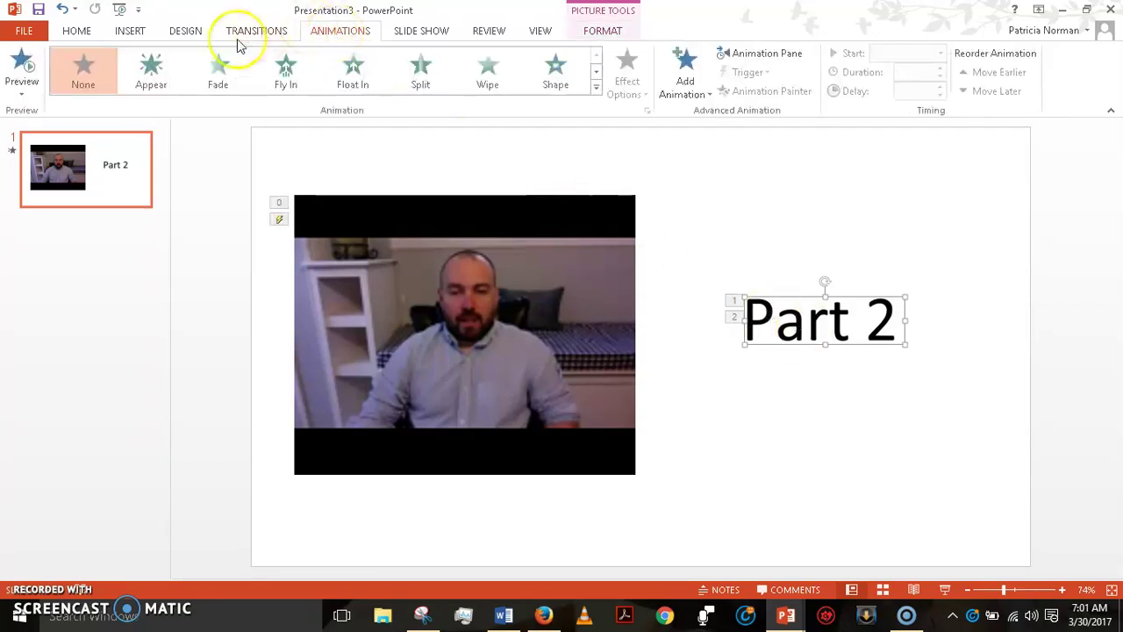
click(149, 71)
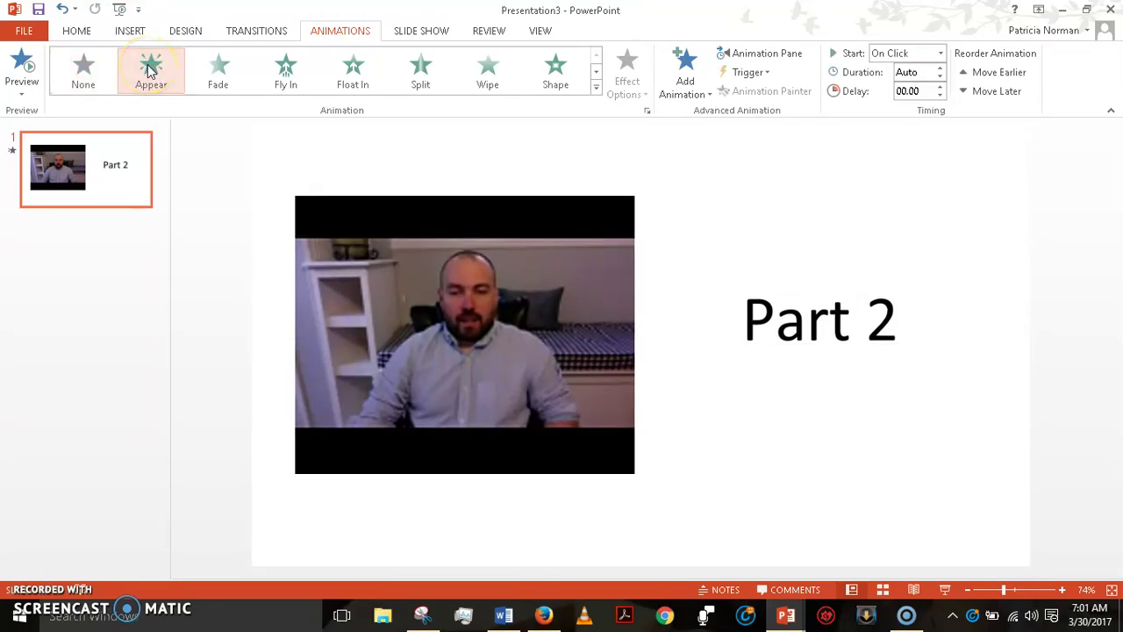
click(711, 95)
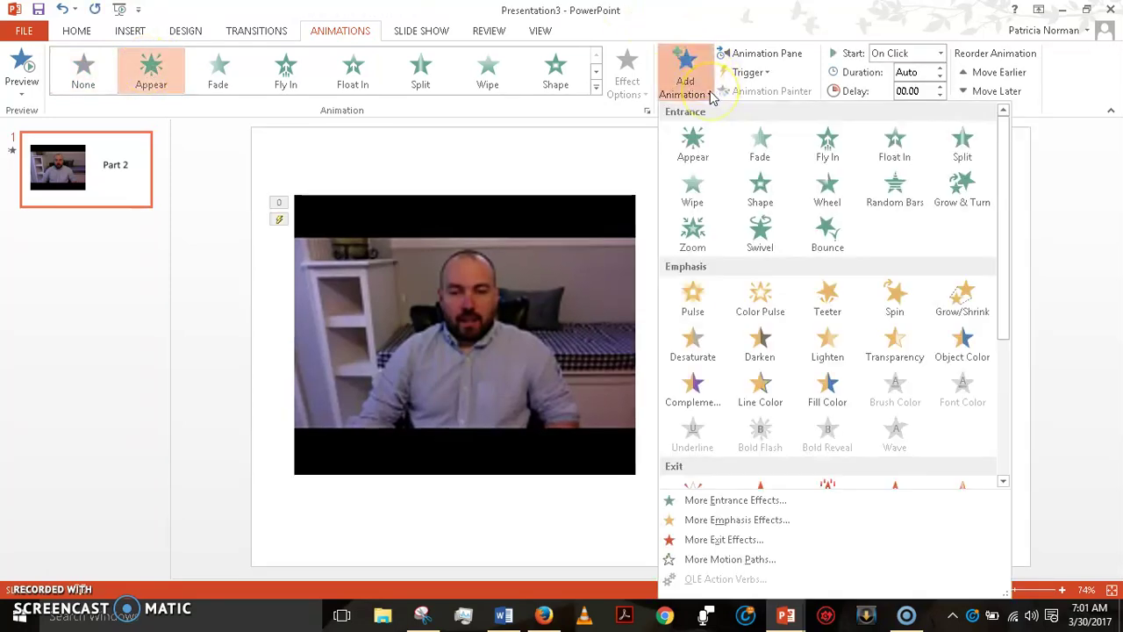
scroll(1002, 260, down, 1)
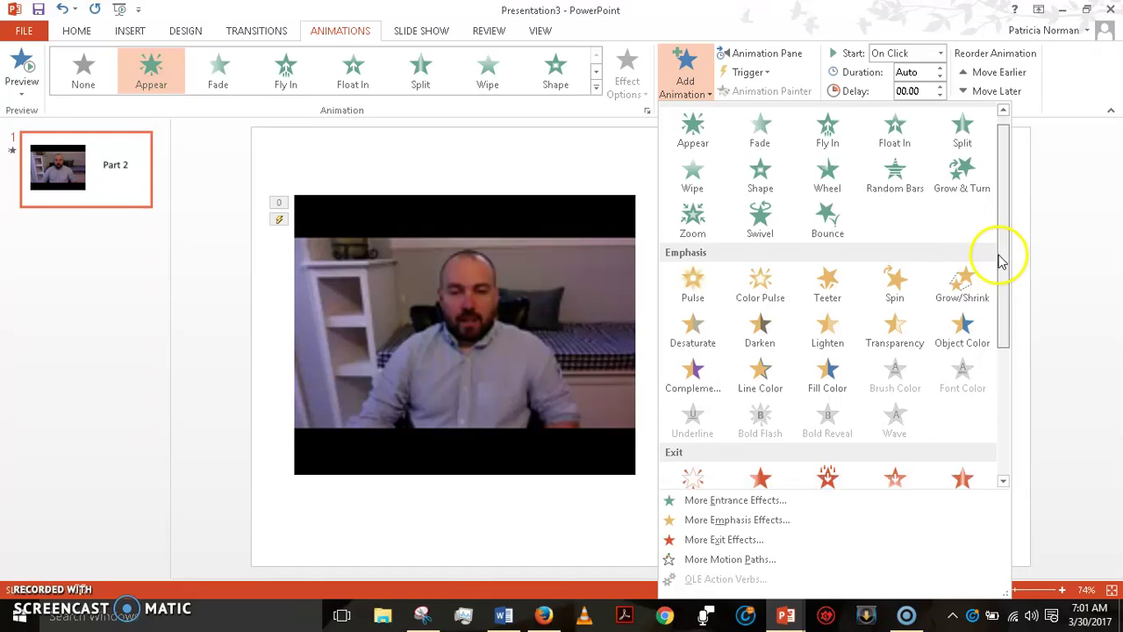
scroll(1002, 259, down, 3)
click(695, 383)
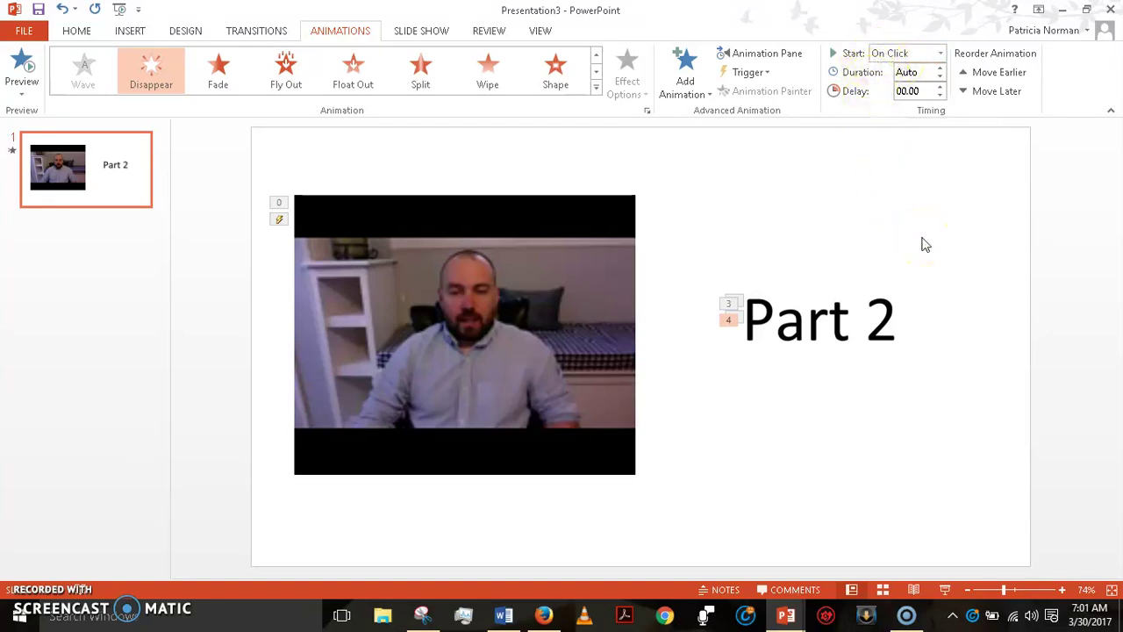
Insert the p4 picture showing Part 3 and drag it onto Part 2's position.
click(132, 32)
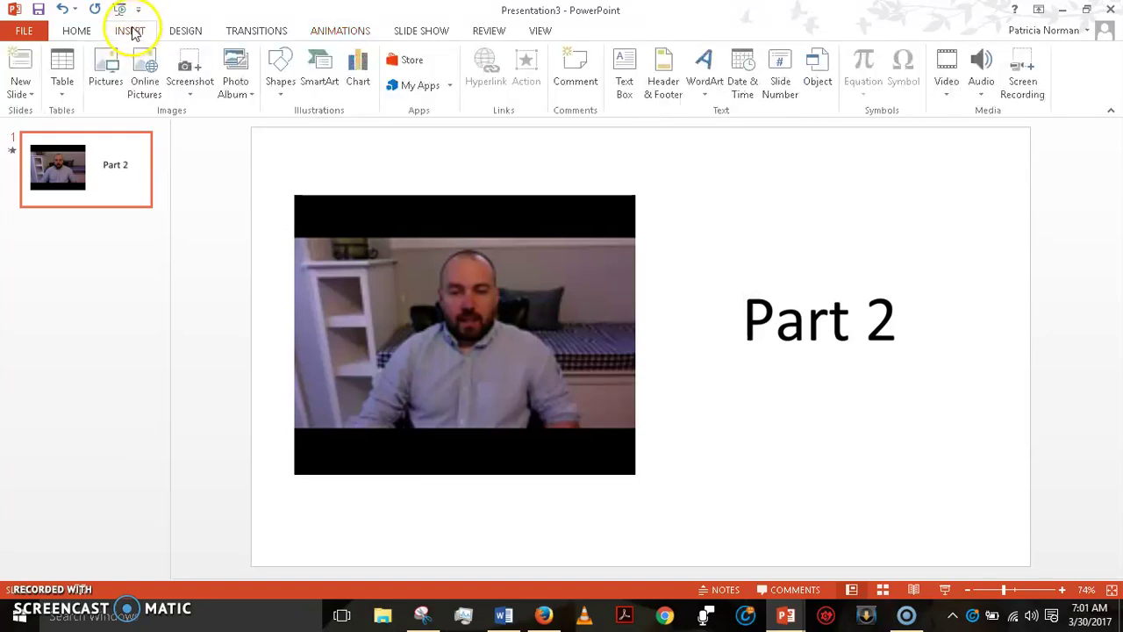
click(103, 79)
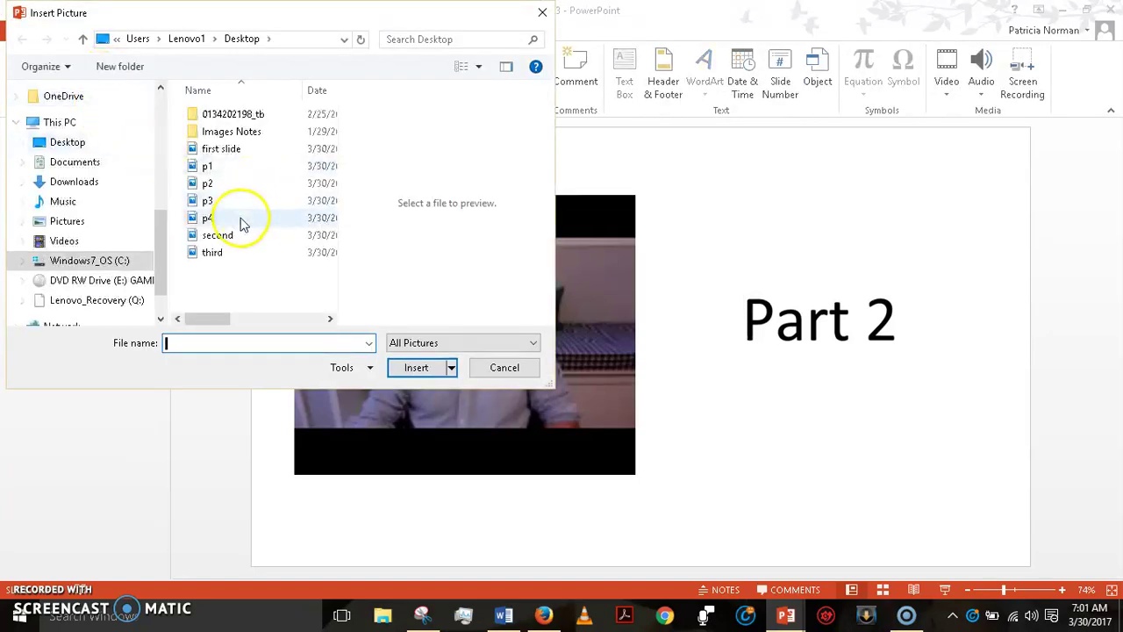
click(241, 220)
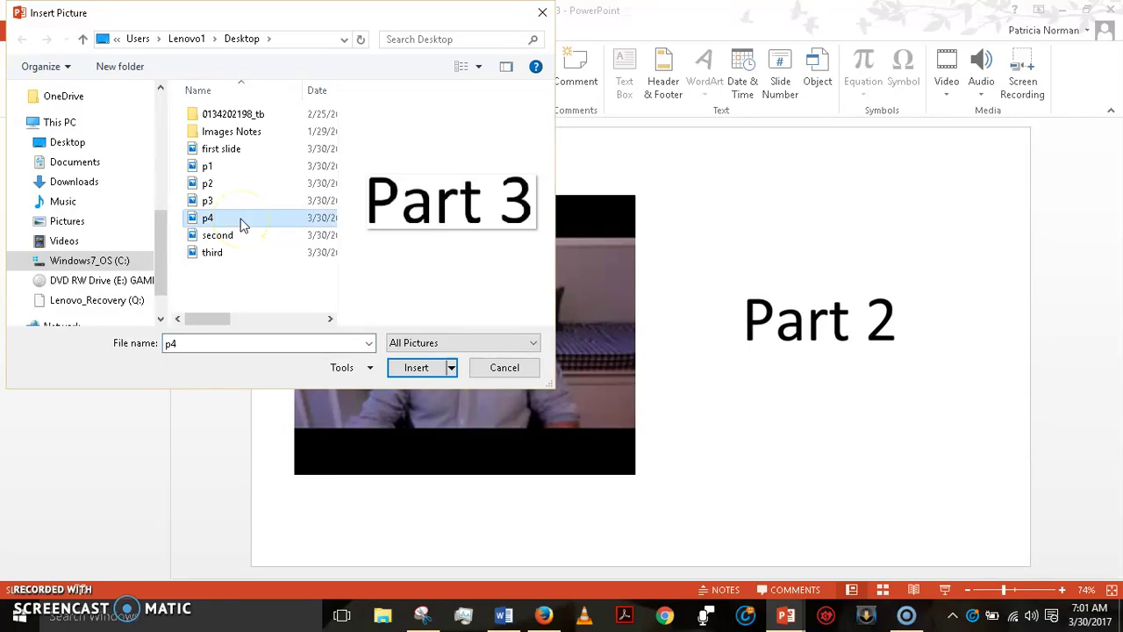
click(419, 368)
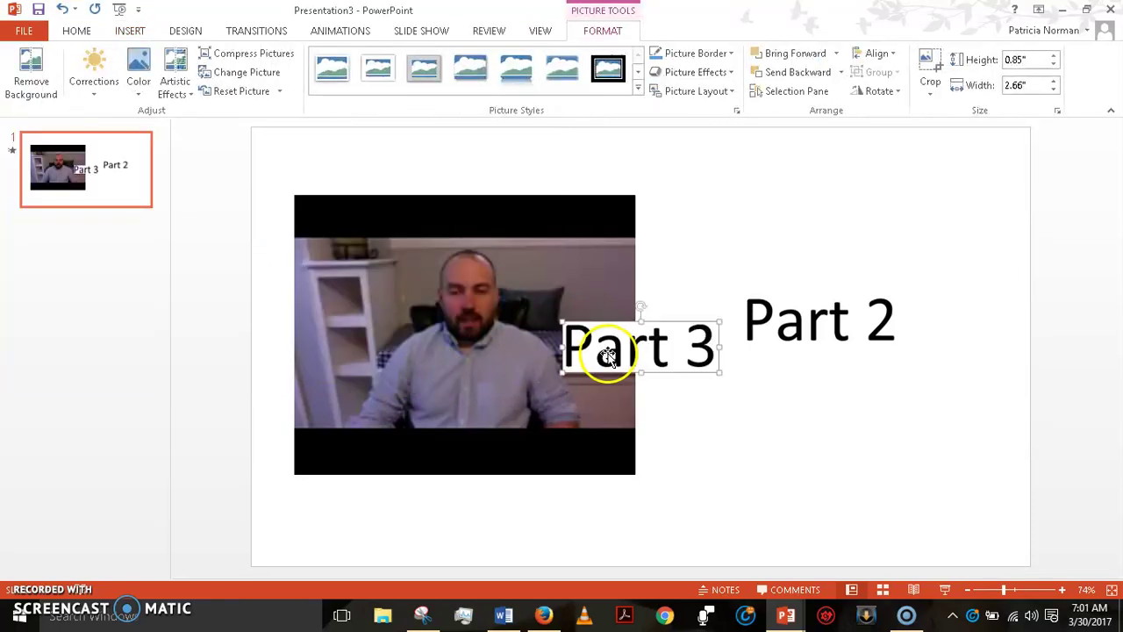
drag(608, 355, 790, 333)
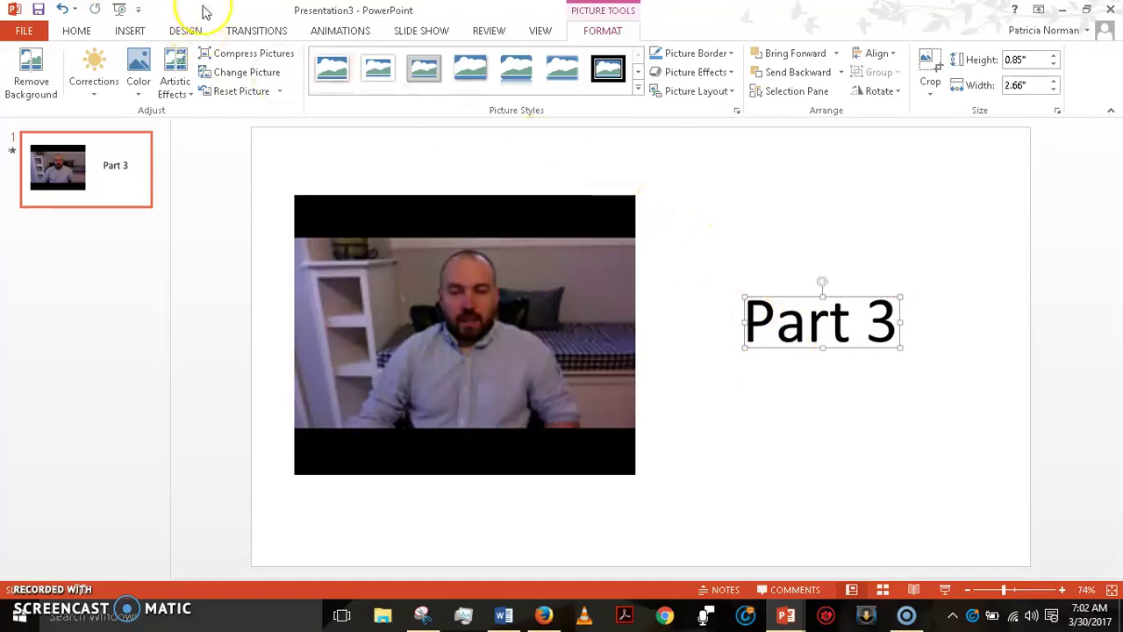
Give Part 3 an Appear entrance and a Disappear exit, animations 5 and 6.
click(334, 37)
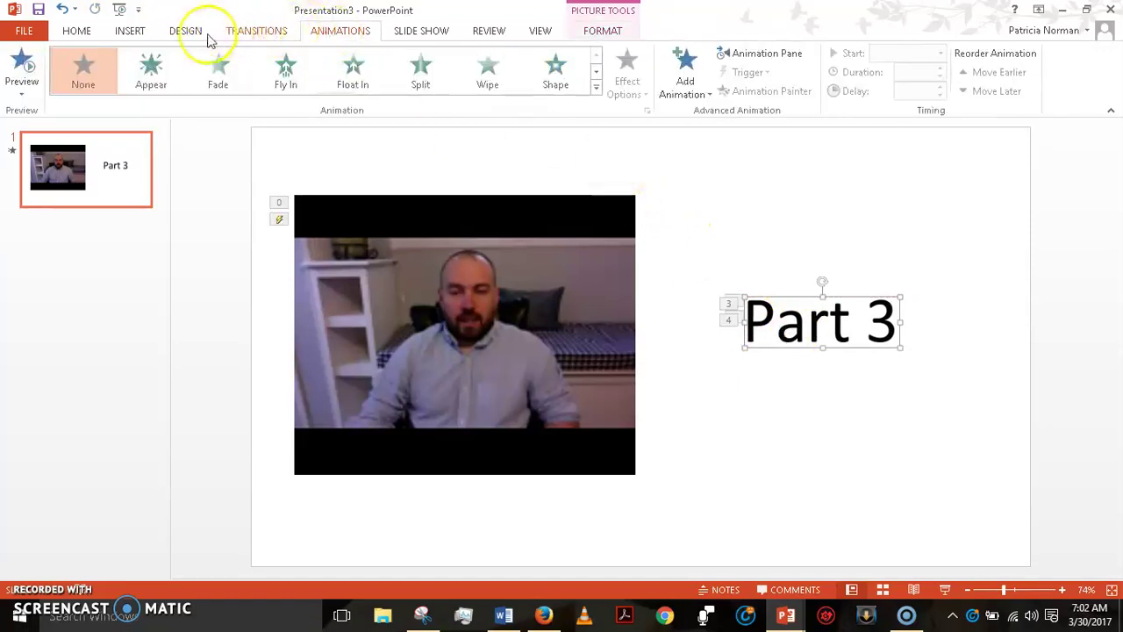
click(158, 75)
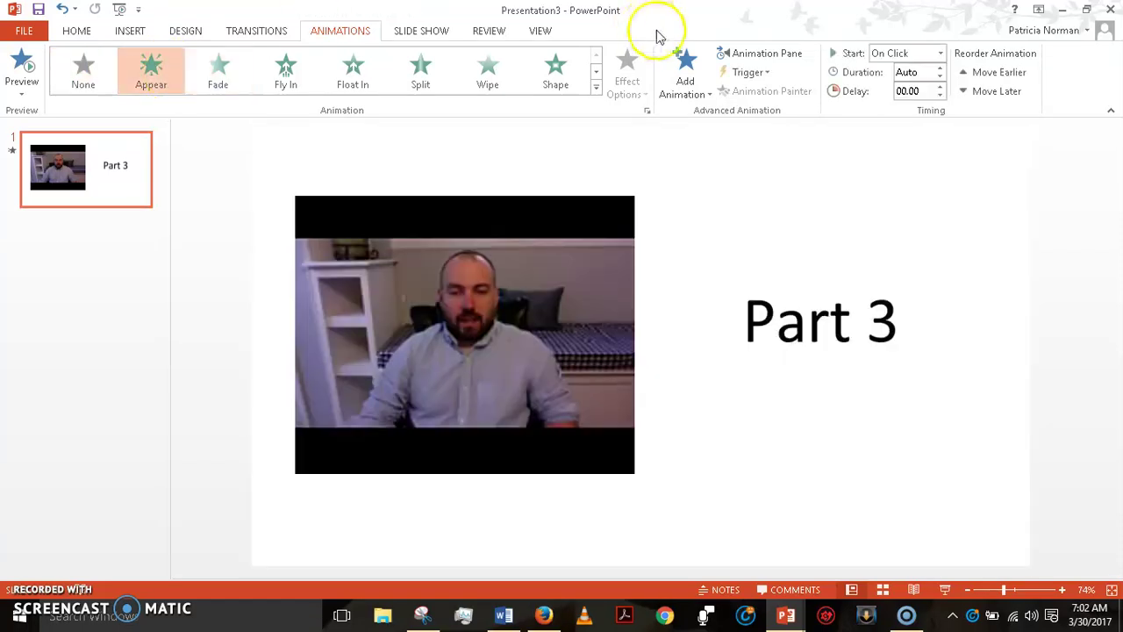
click(710, 97)
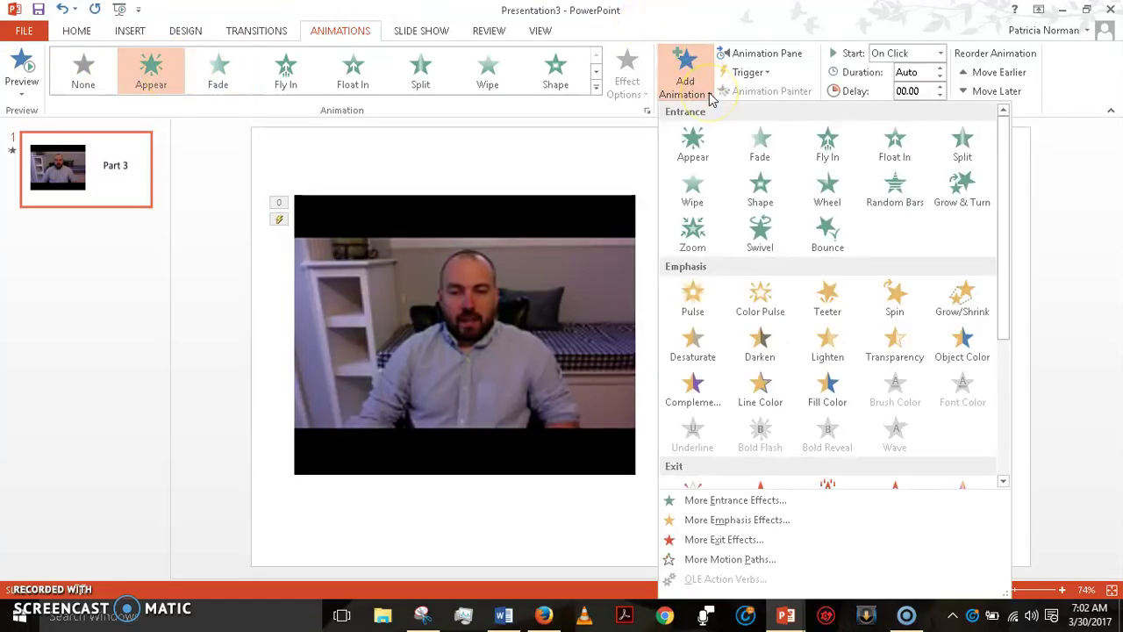
drag(1005, 178, 1020, 269)
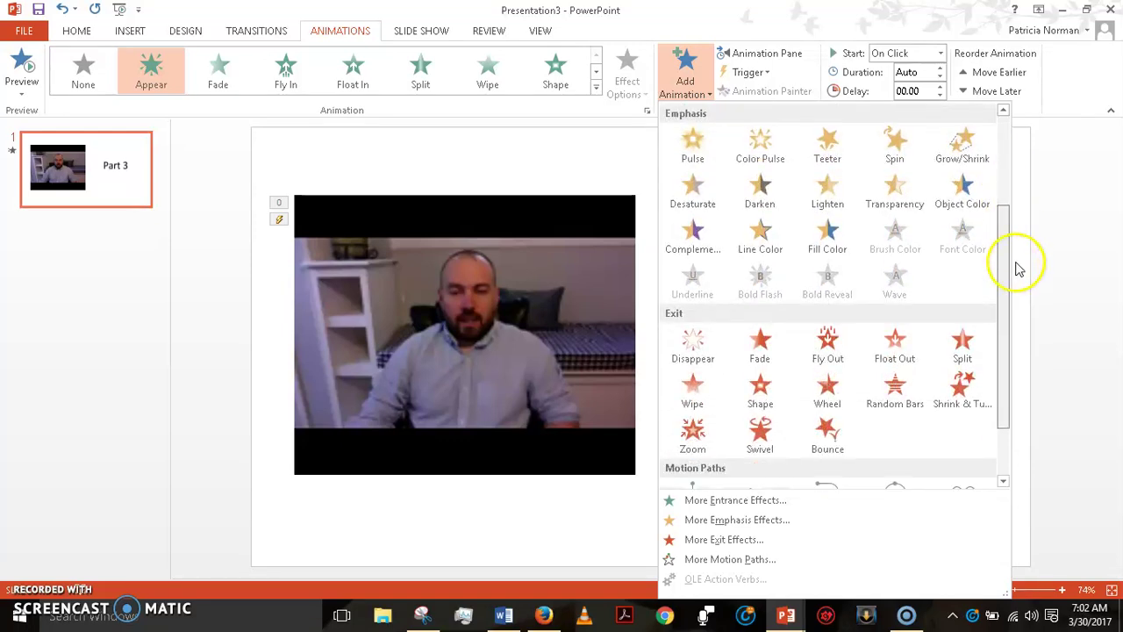
click(689, 349)
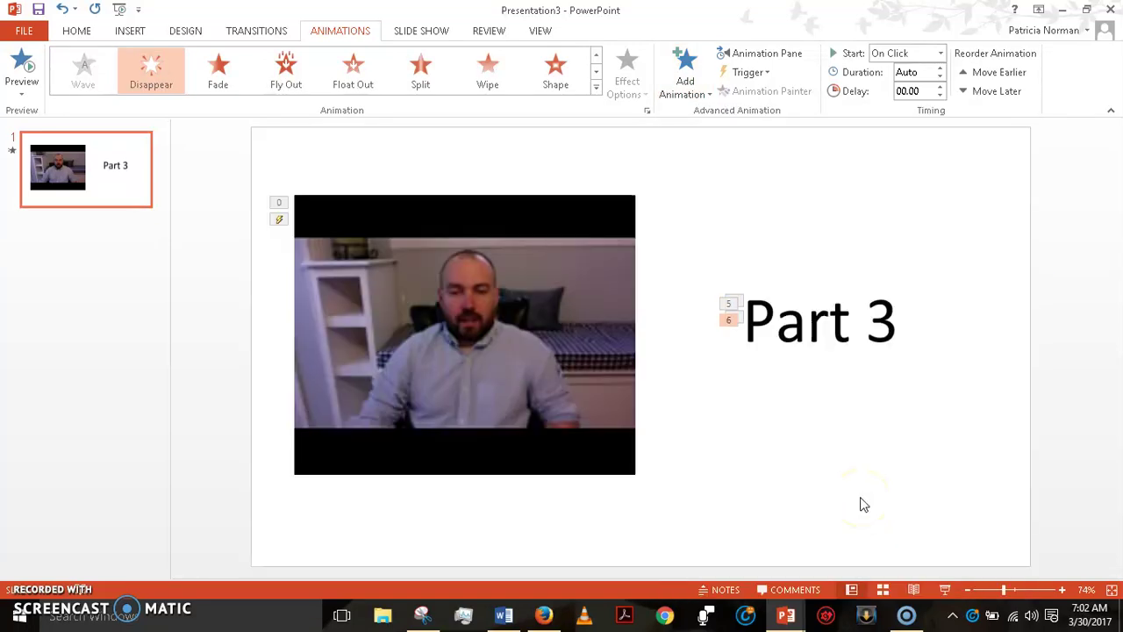
Arrange Part 1 at top, Part 2 in the middle and Part 3 at bottom, evenly spaced.
drag(836, 341, 834, 395)
click(829, 331)
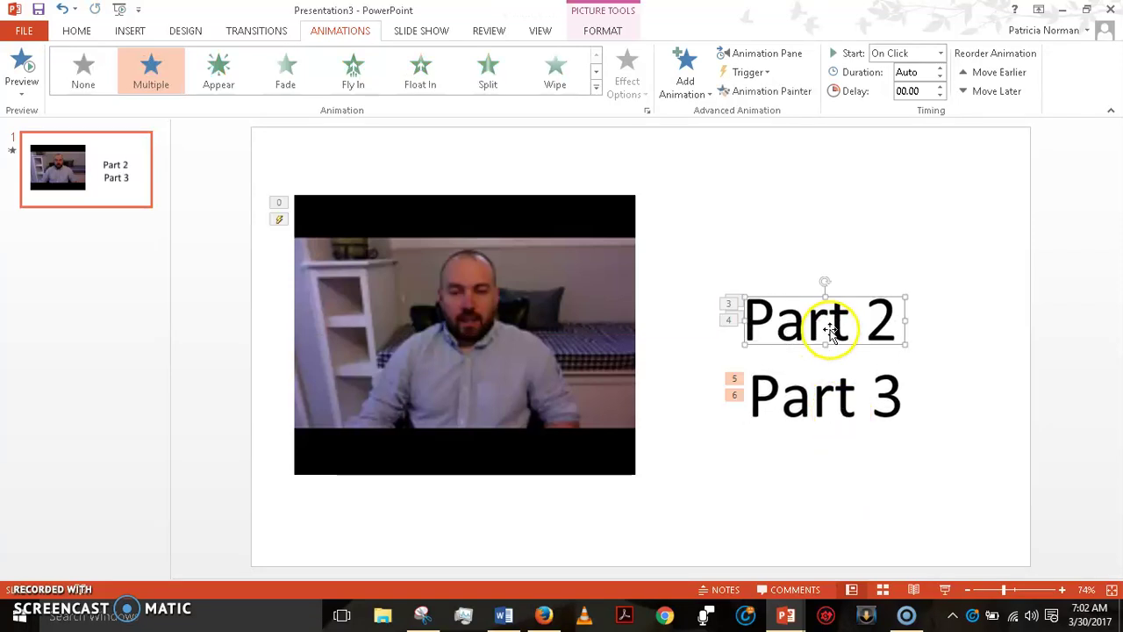
drag(830, 331, 832, 249)
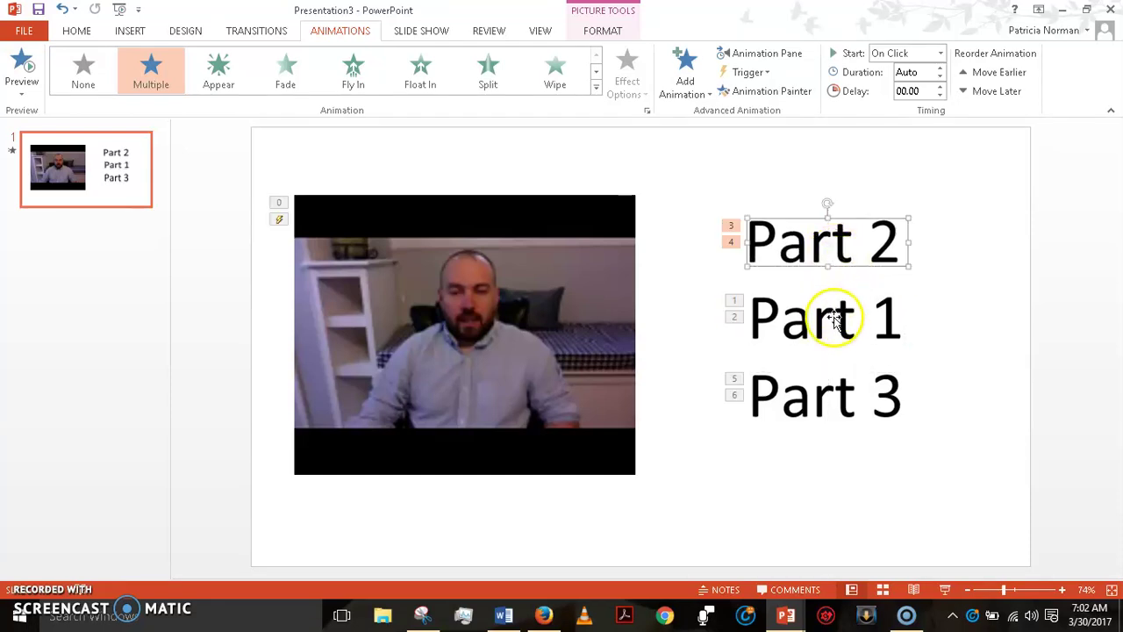
drag(828, 315, 829, 194)
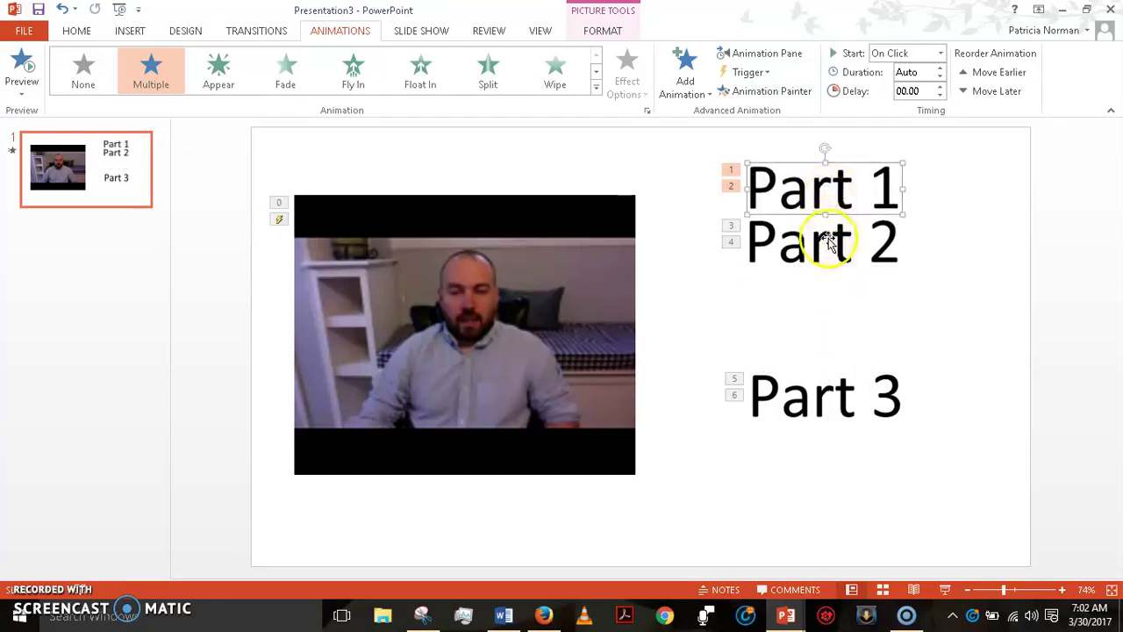
drag(828, 251, 828, 311)
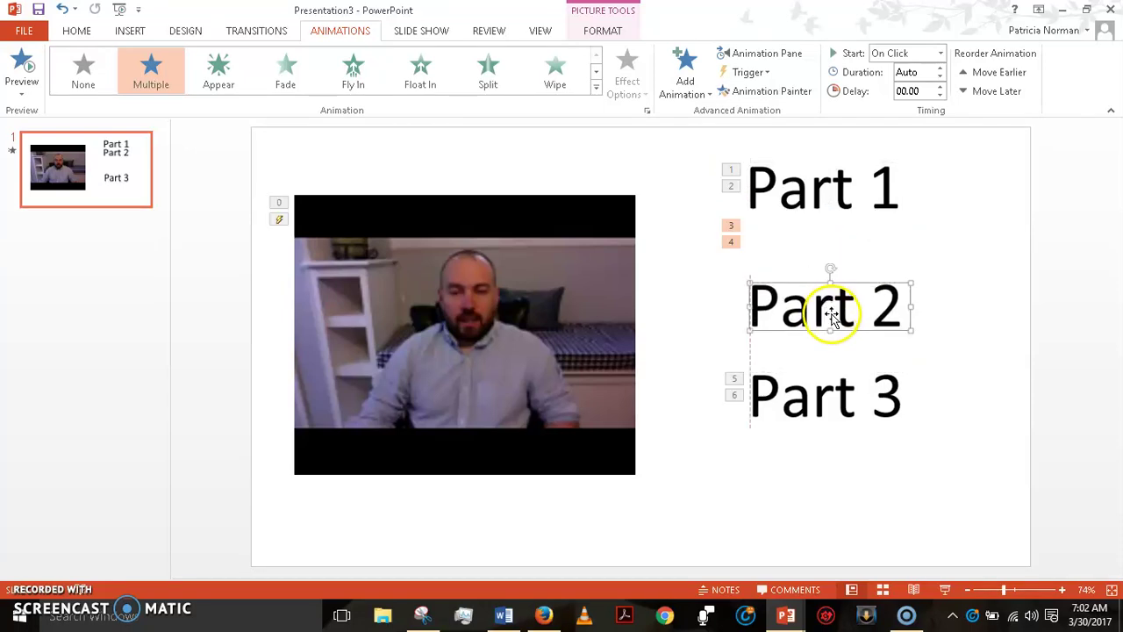
drag(817, 185, 824, 220)
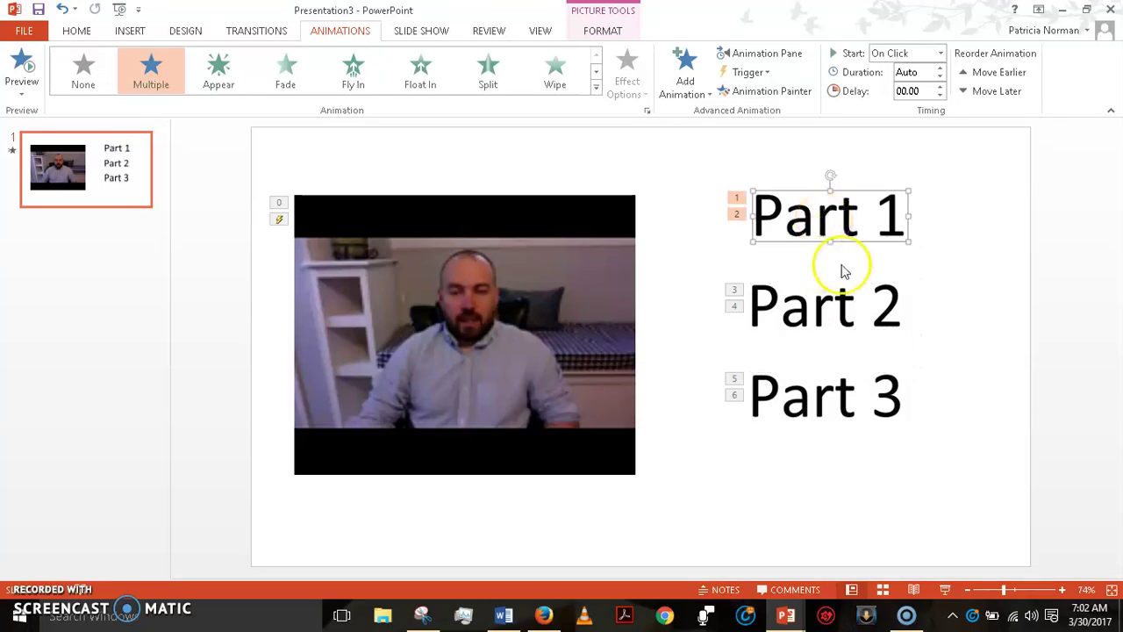
click(869, 497)
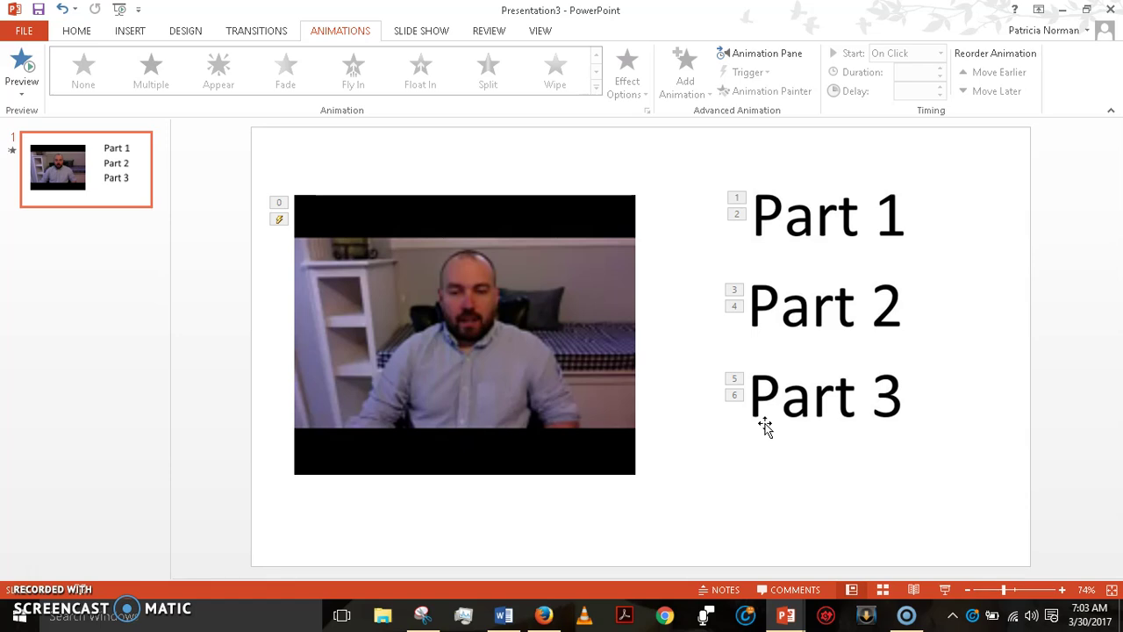
Delete the Part 1 and Part 2 pictures and move Part 3 up into Part 2's former spot.
click(828, 228)
key(Delete)
click(827, 326)
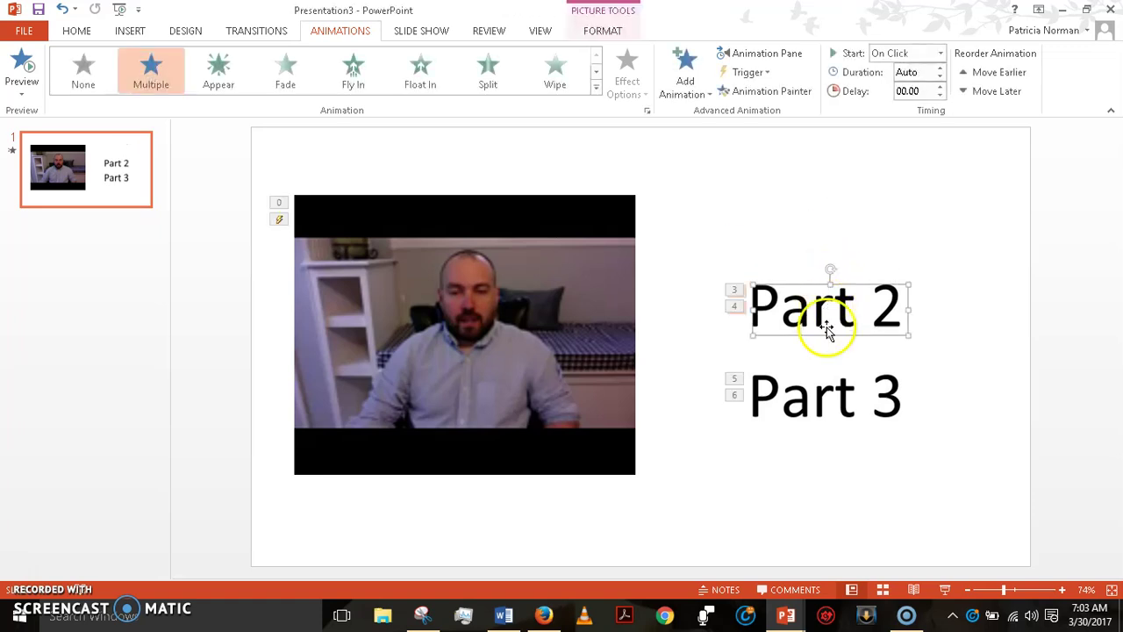
key(Delete)
drag(827, 396, 826, 316)
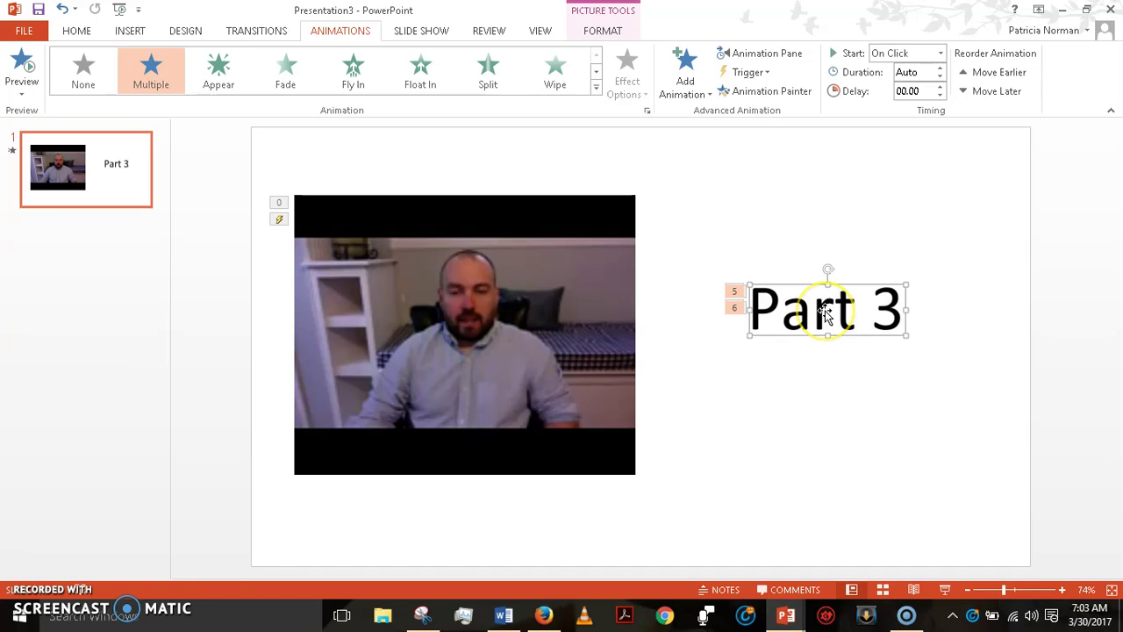
click(813, 532)
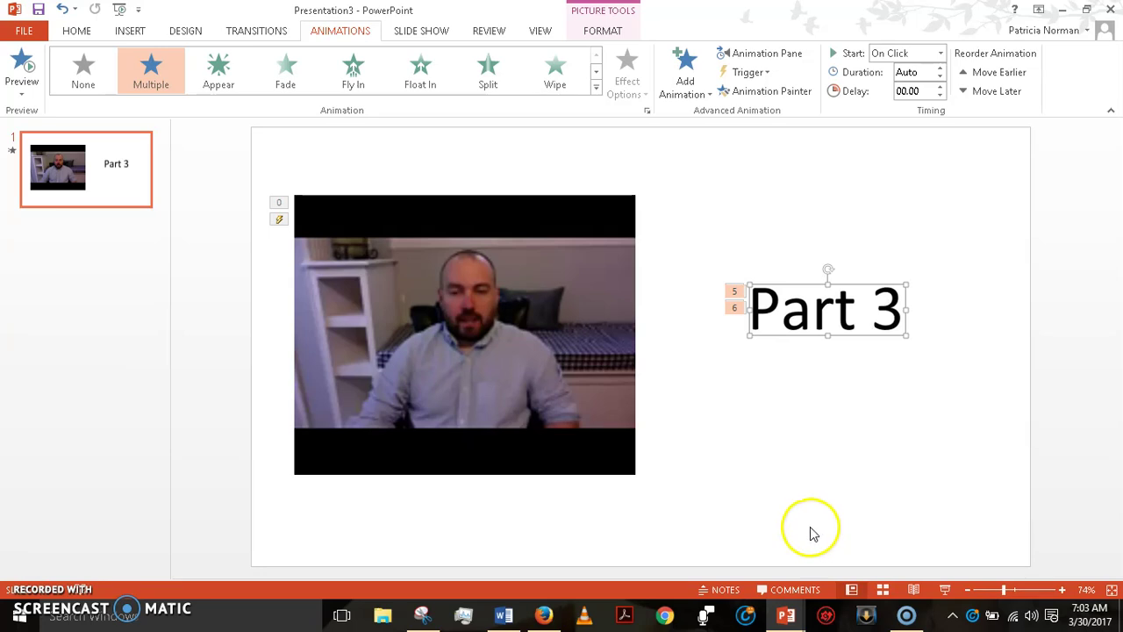